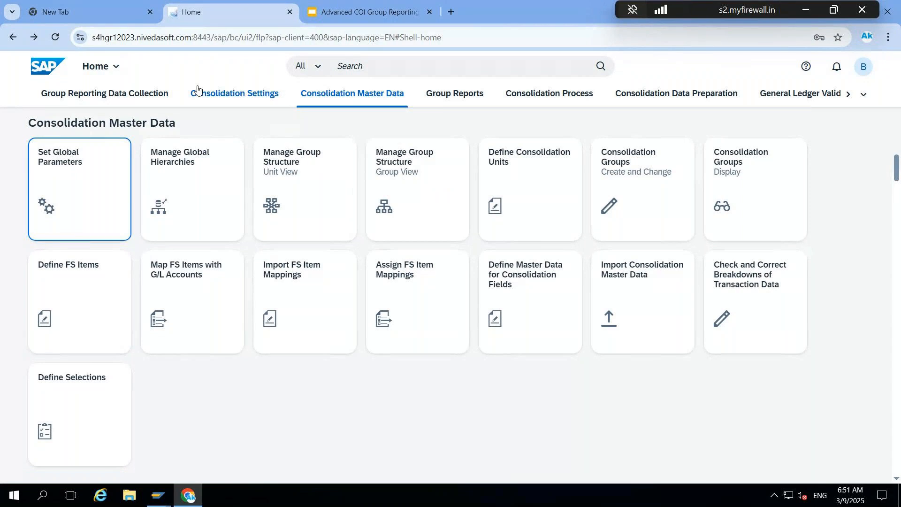
Open Set Global Parameters from Consolidation Master Data, and empty the cache and hard reload its page
{"action": "key", "text": "F11"}
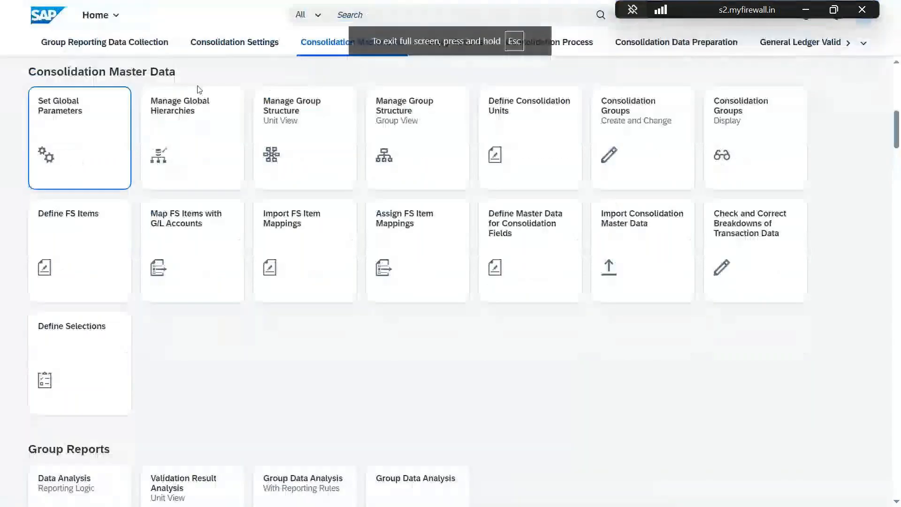
{"action": "left_click", "coordinate": [108, 131]}
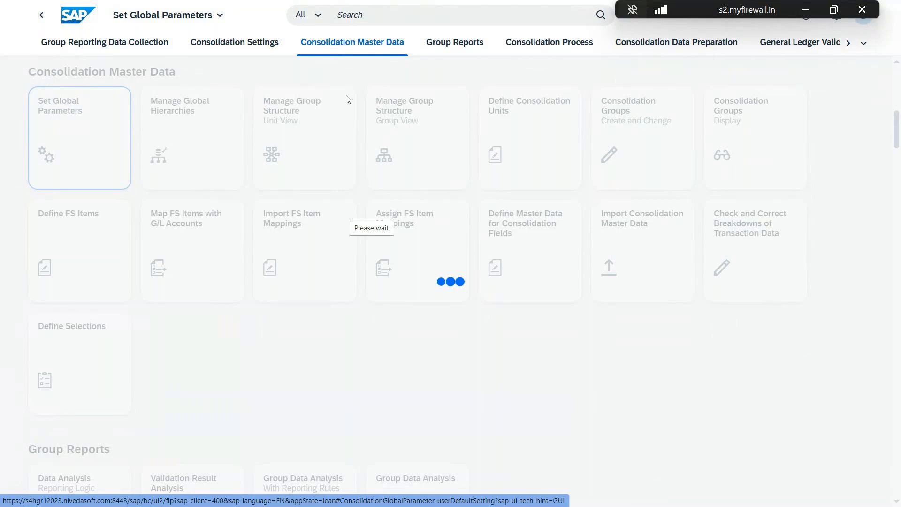
{"action": "mouse_move", "coordinate": [422, 2]}
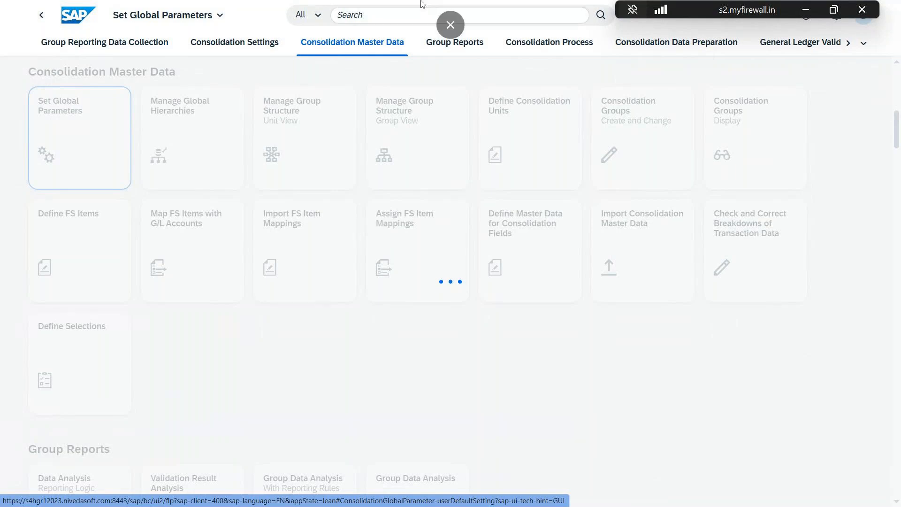
{"action": "left_click", "coordinate": [452, 41]}
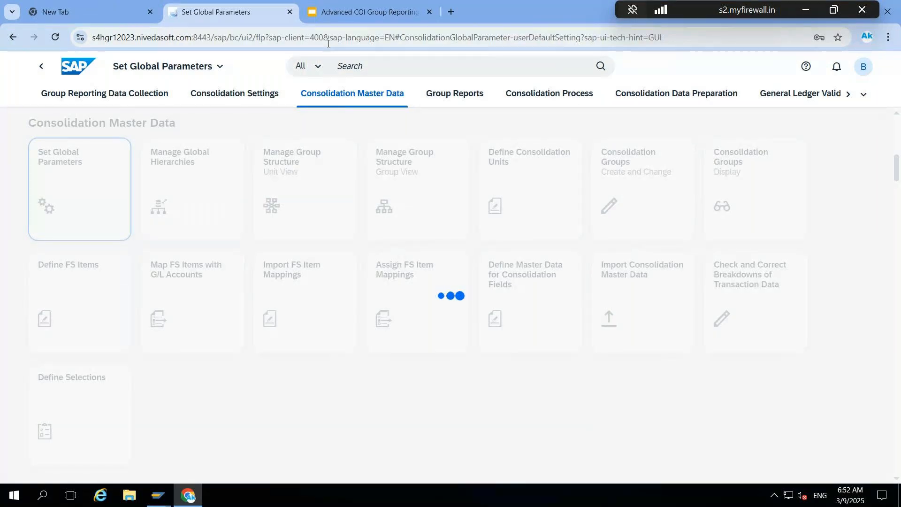
{"action": "left_click", "coordinate": [328, 43]}
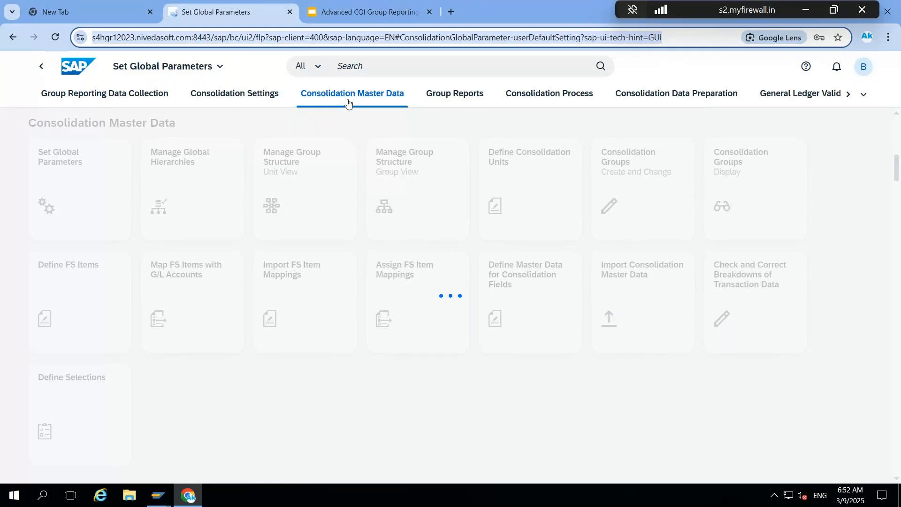
{"action": "key", "text": "F12"}
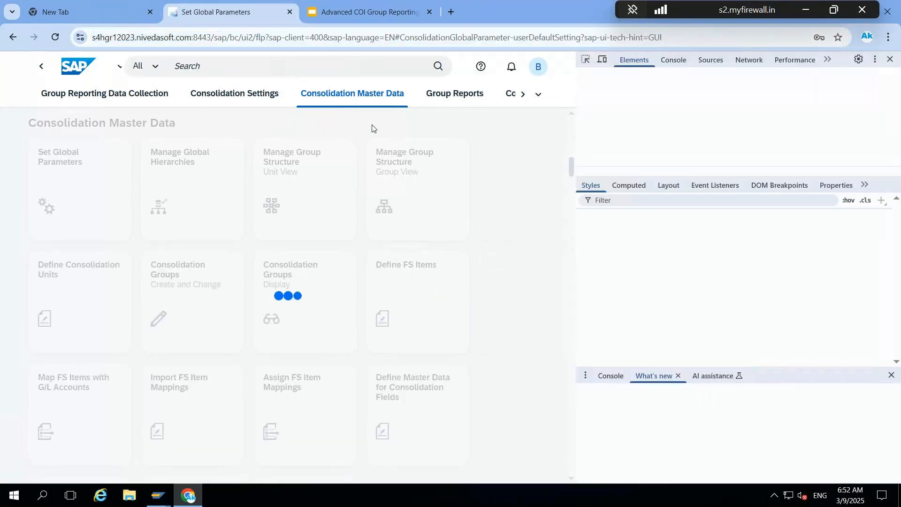
{"action": "right_click", "coordinate": [53, 40]}
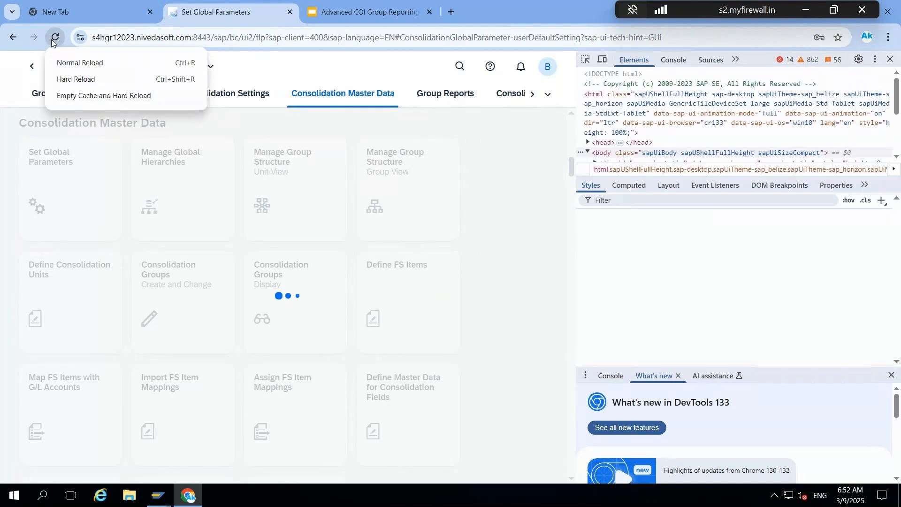
{"action": "left_click", "coordinate": [74, 96]}
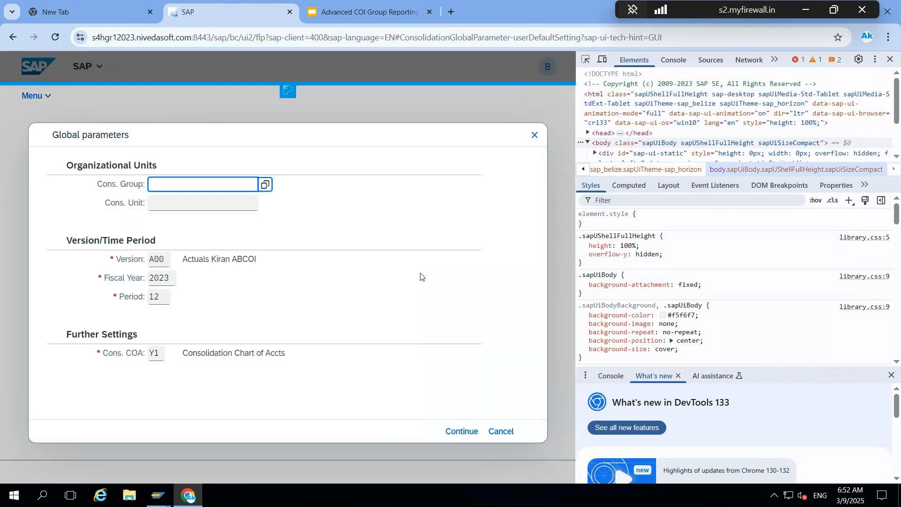
{"action": "left_click", "coordinate": [890, 59]}
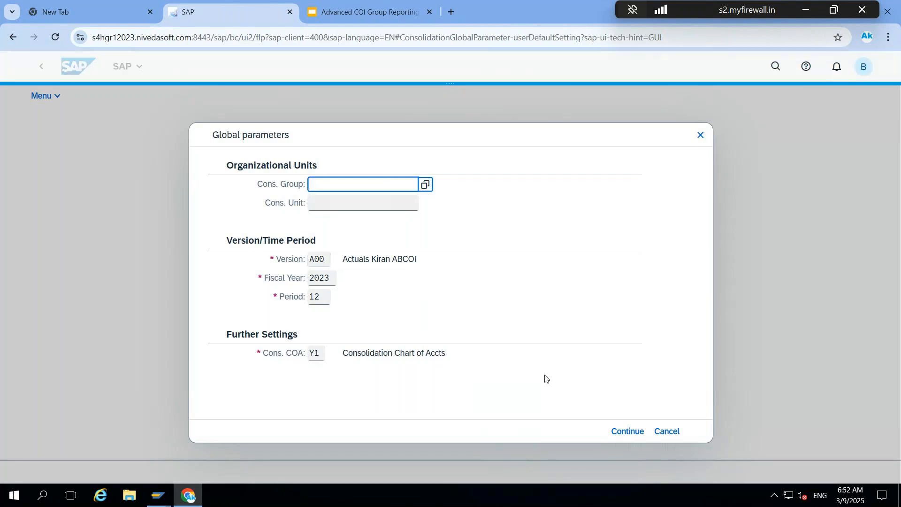
Accept the current global parameters and open the Consolidation Monitor from the Consolidation Process group in full-screen view
{"action": "left_click", "coordinate": [637, 436]}
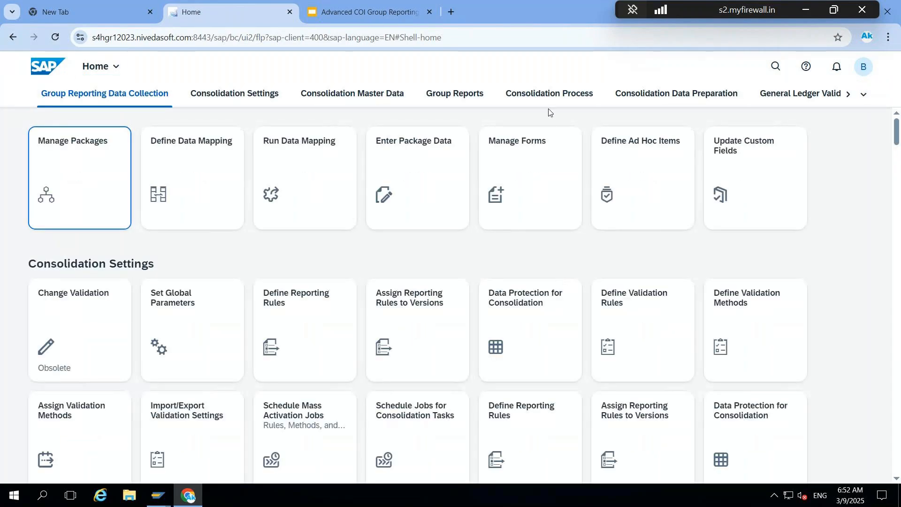
{"action": "left_click", "coordinate": [577, 103]}
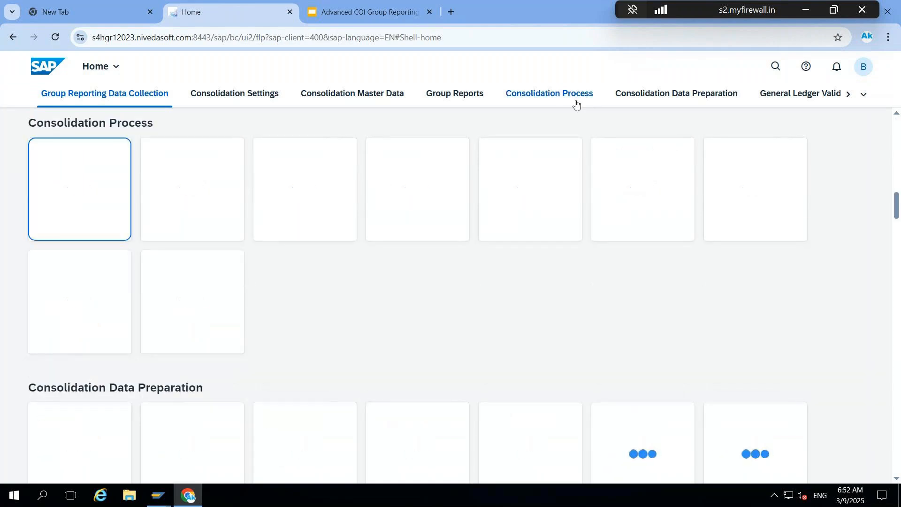
{"action": "key", "text": "F11"}
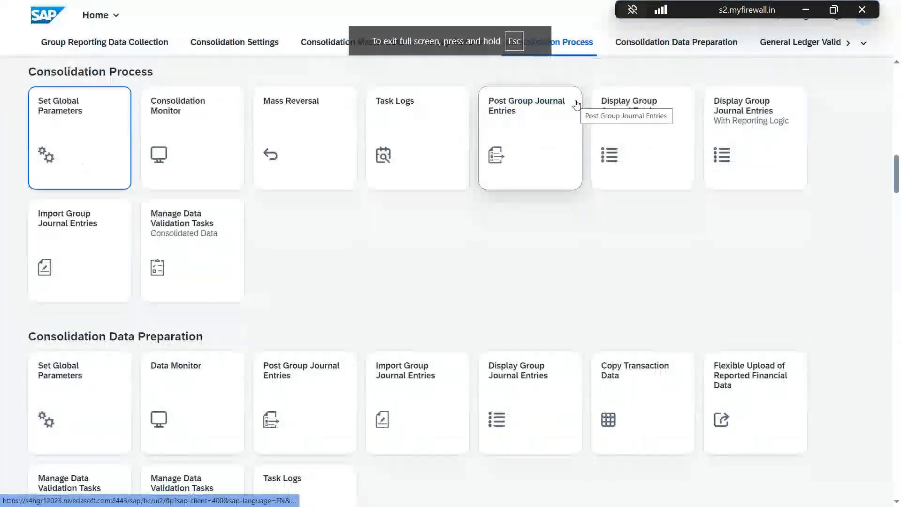
{"action": "left_click", "coordinate": [188, 146]}
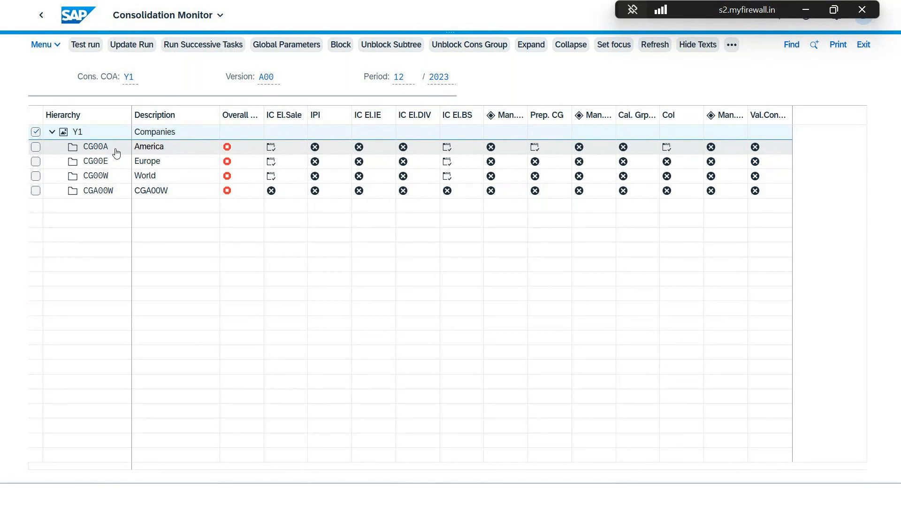
Execute a test run of the Prep. CG task for group CG00A America and return to the monitor
{"action": "left_click", "coordinate": [539, 152]}
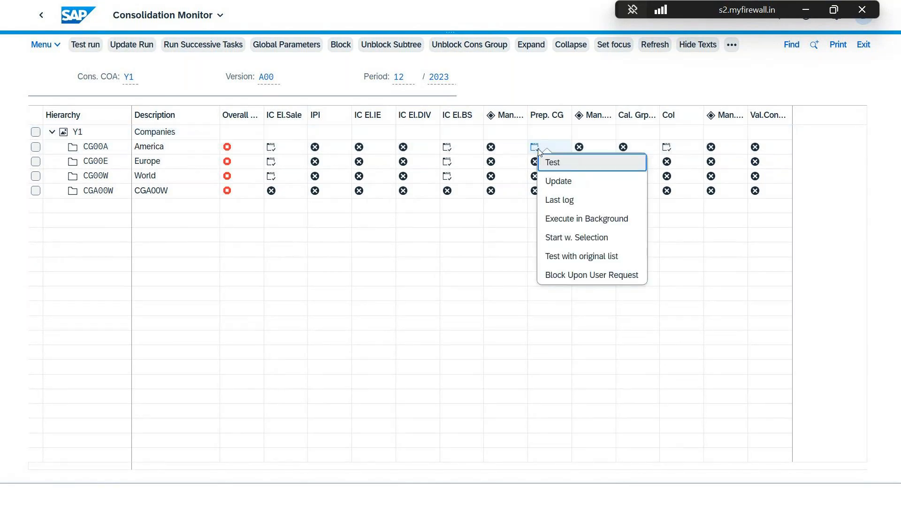
{"action": "left_click", "coordinate": [548, 164]}
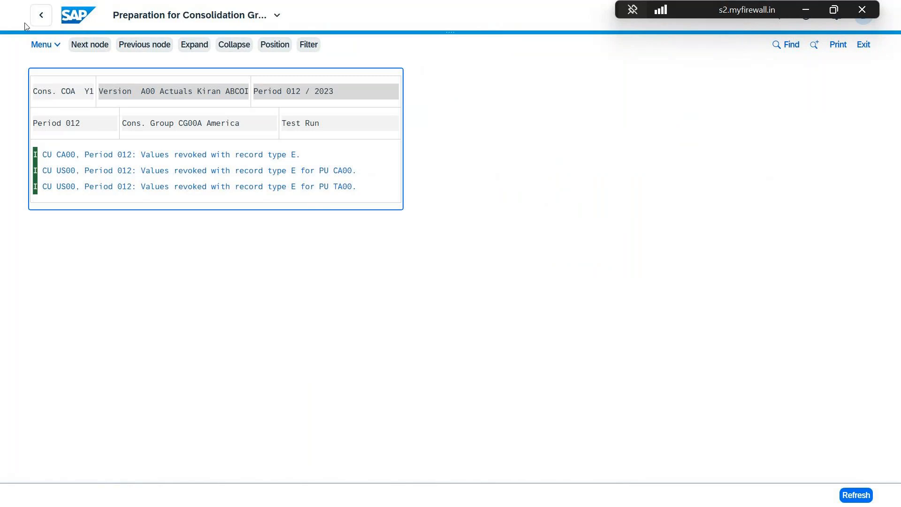
{"action": "left_click", "coordinate": [40, 20]}
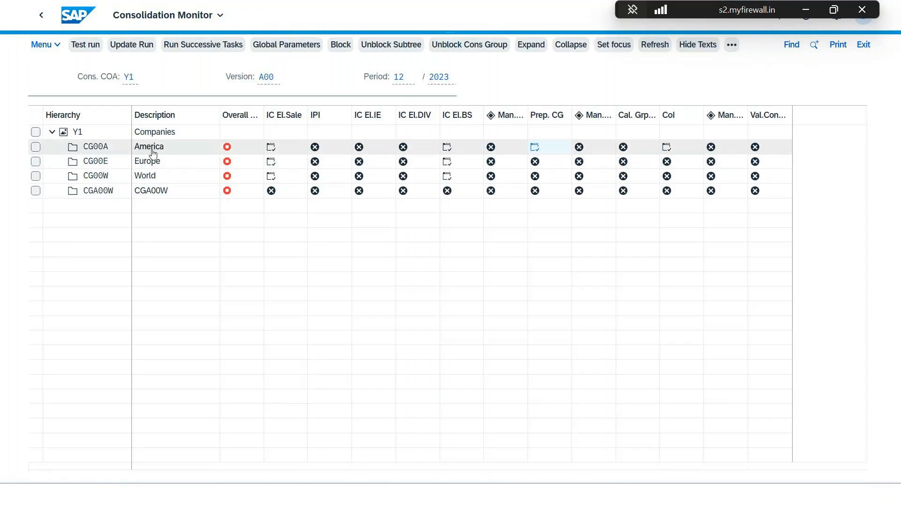
Test the CoI task for CG00A America, review the document under CA00's first consolidation, and return to the monitor
{"action": "left_click", "coordinate": [667, 148]}
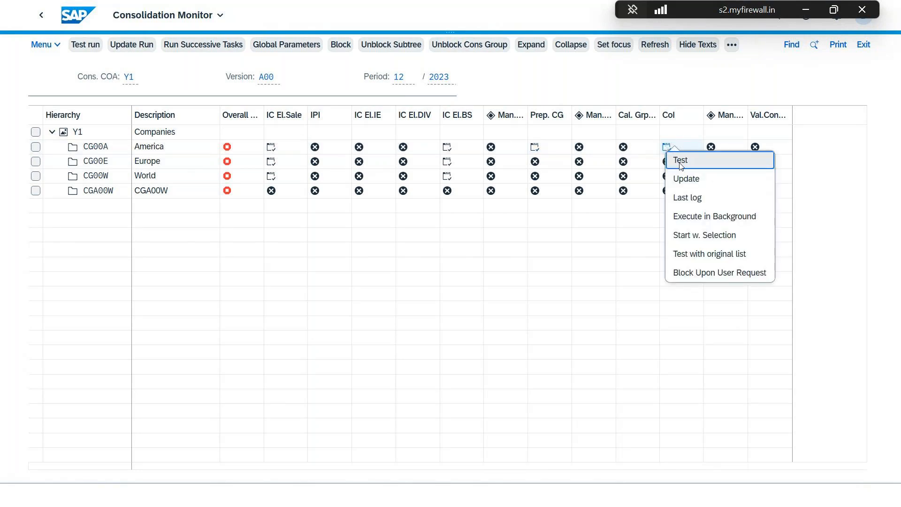
{"action": "left_click", "coordinate": [680, 161]}
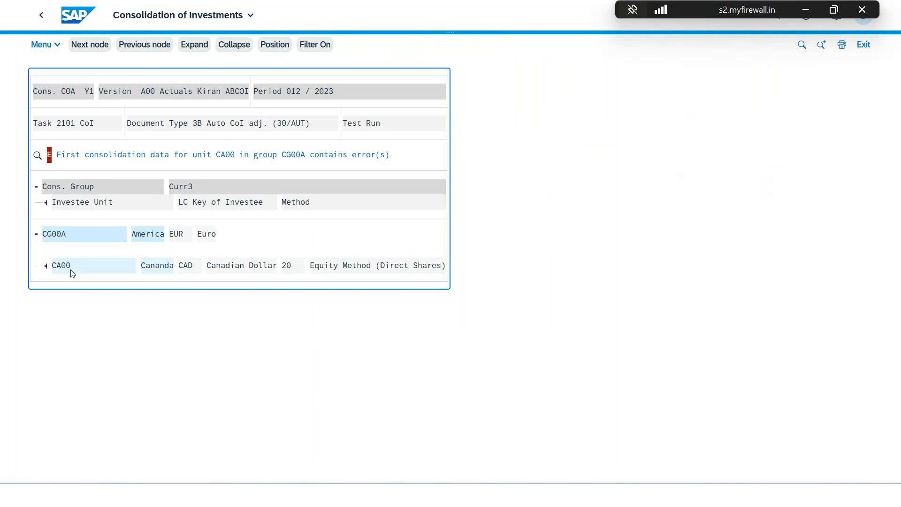
{"action": "left_click", "coordinate": [46, 266]}
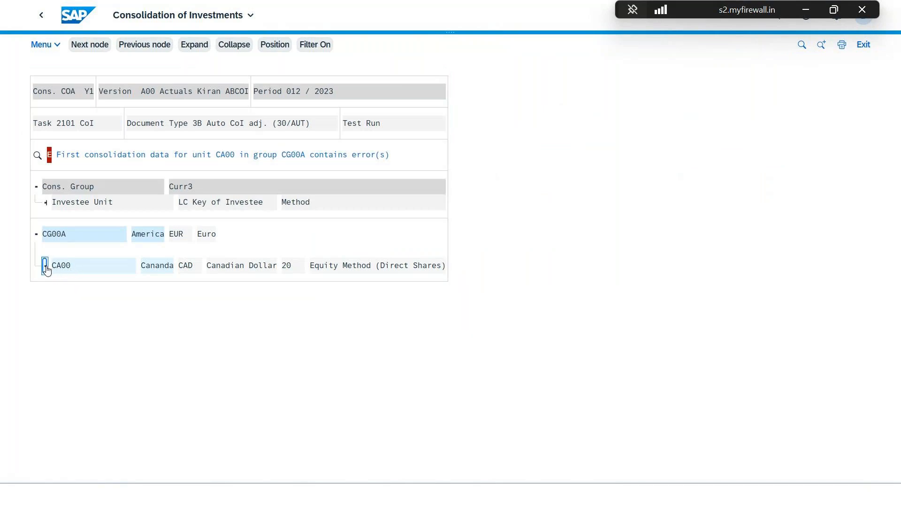
{"action": "left_click", "coordinate": [55, 315]}
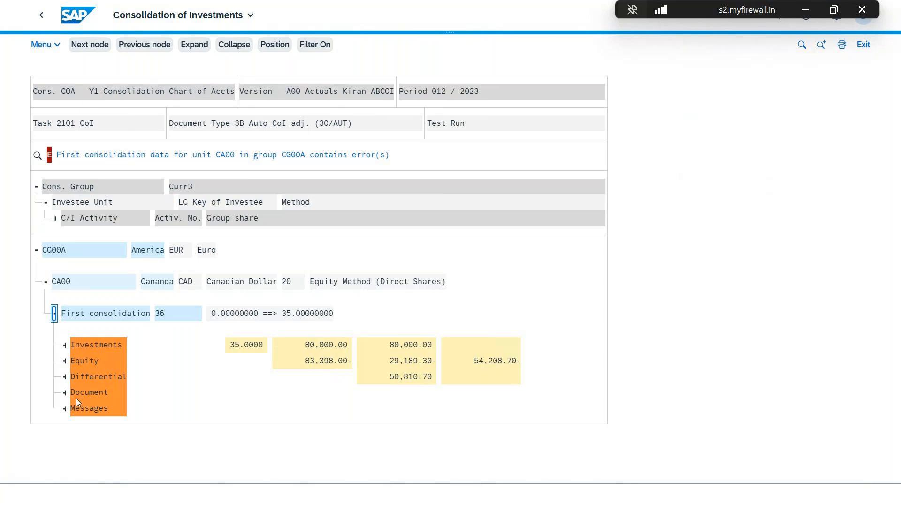
{"action": "left_click", "coordinate": [65, 395]}
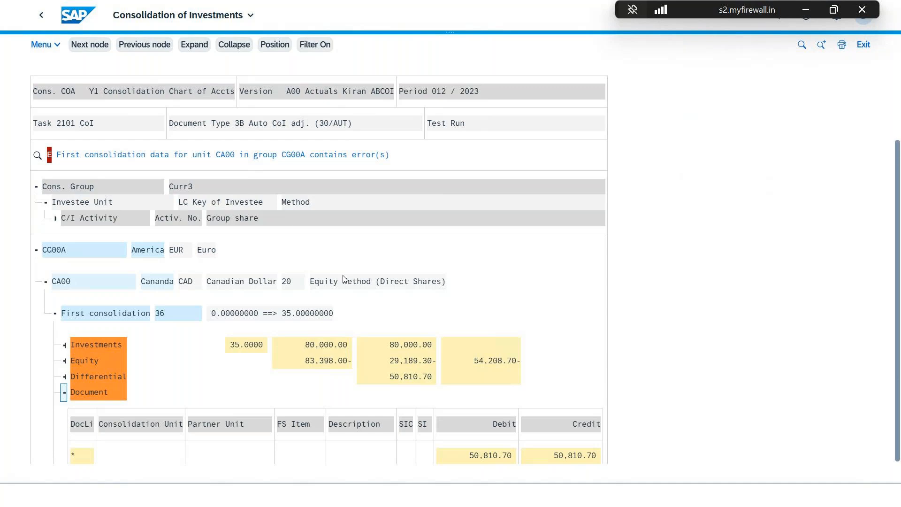
{"action": "scroll", "coordinate": [177, 414], "scroll_direction": "down", "scroll_amount": 2}
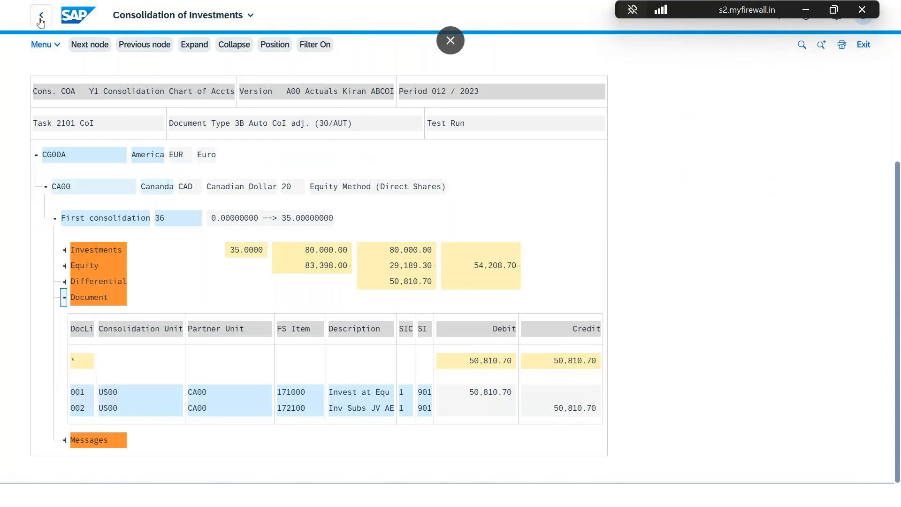
{"action": "left_click", "coordinate": [41, 21]}
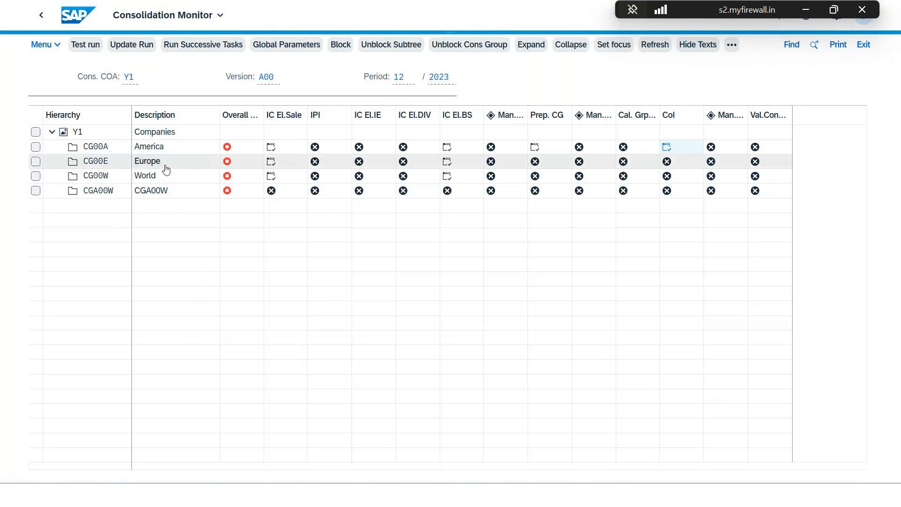
Execute a test run of the CoI task for CG00E Europe and expand investee FR00's first consolidation
{"action": "left_click", "coordinate": [669, 165]}
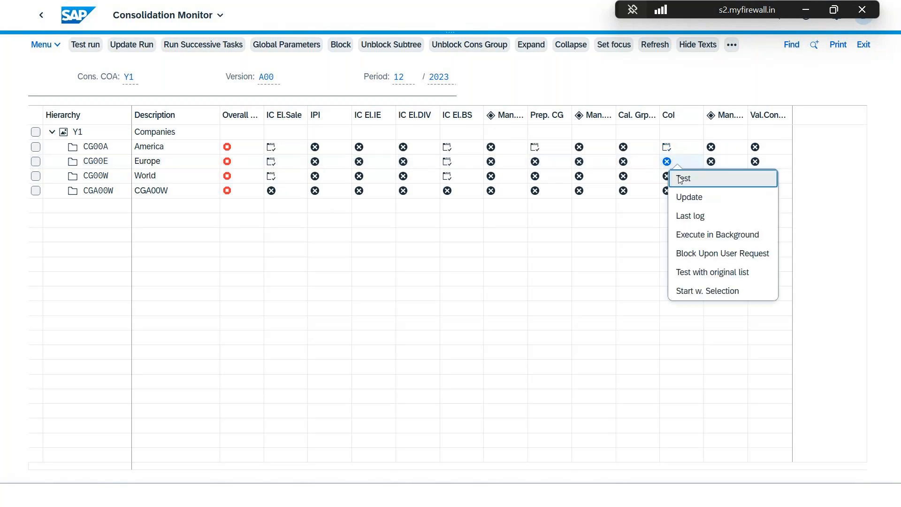
{"action": "left_click", "coordinate": [680, 181]}
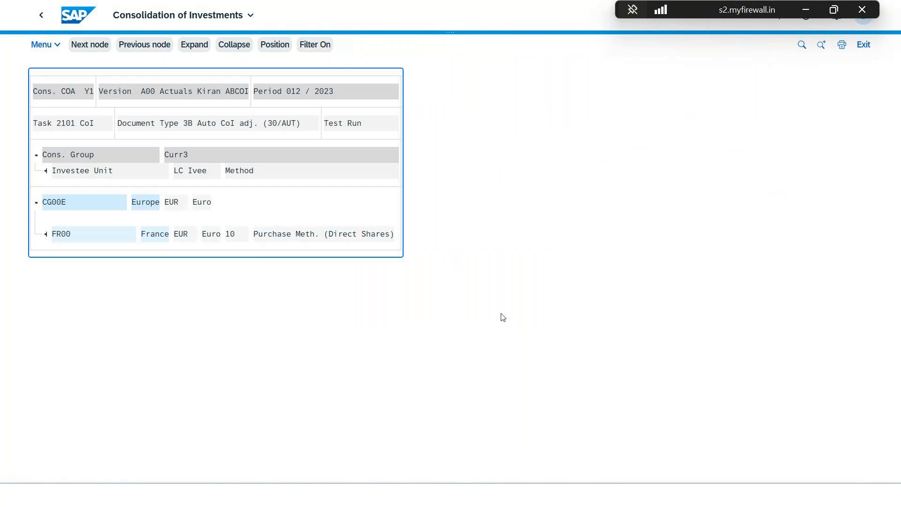
{"action": "left_click", "coordinate": [44, 236]}
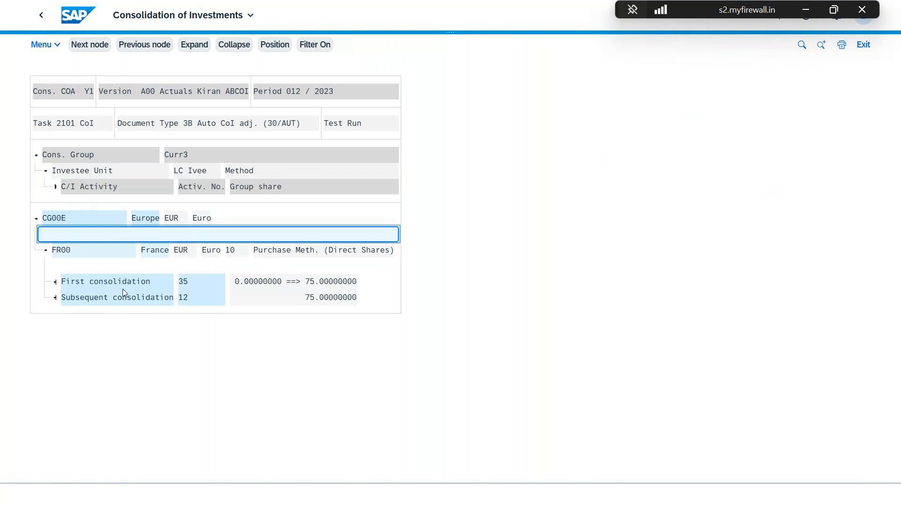
{"action": "left_click", "coordinate": [55, 282]}
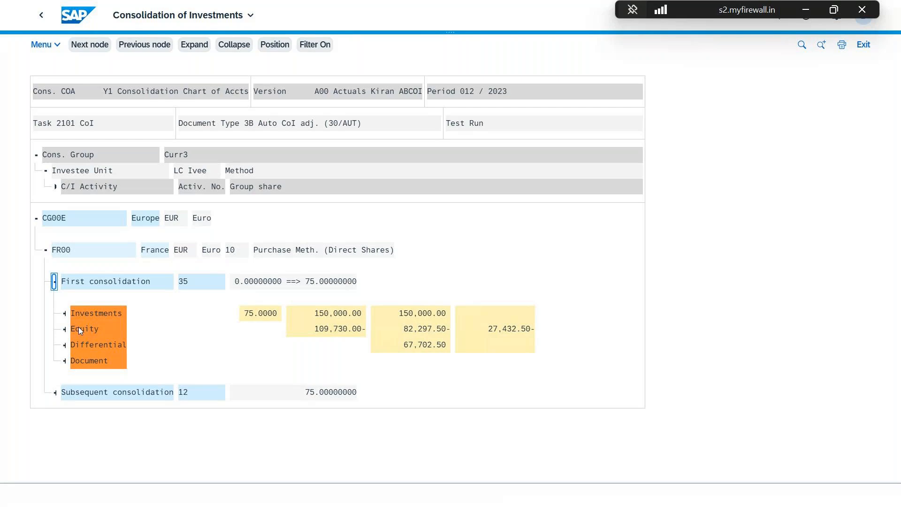
Examine the investments, equity and document line items of FR00's first consolidation
{"action": "left_click", "coordinate": [65, 315]}
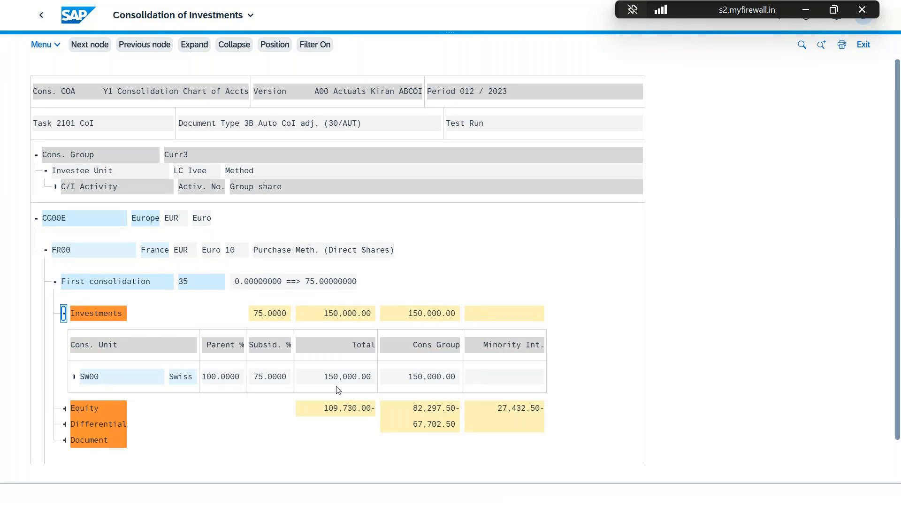
{"action": "left_click", "coordinate": [64, 408]}
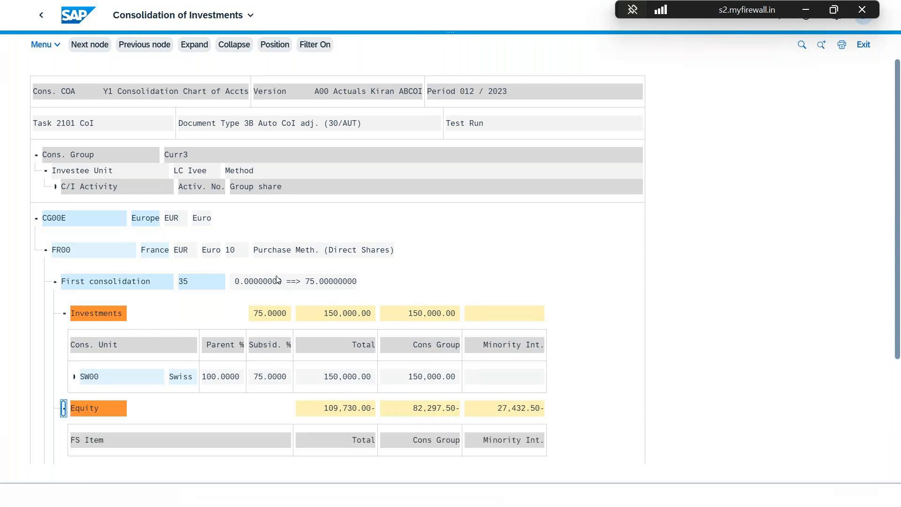
{"action": "scroll", "coordinate": [277, 280], "scroll_direction": "down", "scroll_amount": 4}
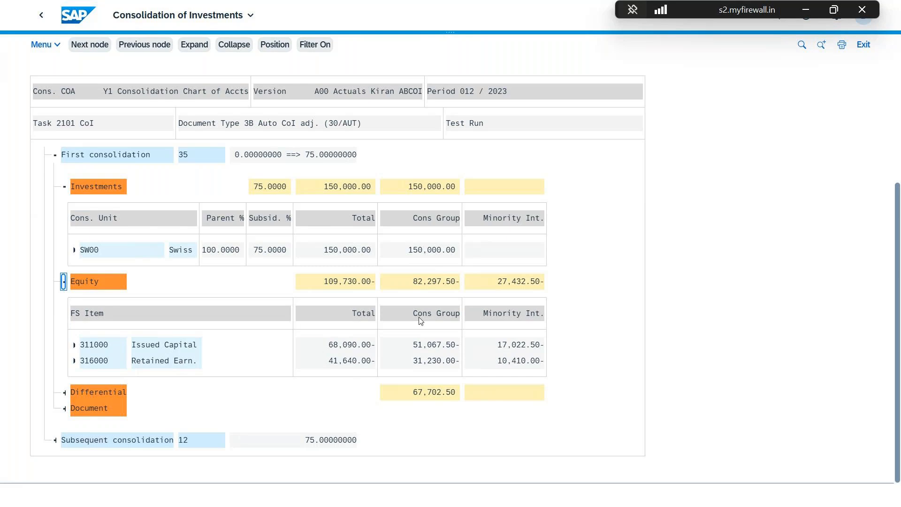
{"action": "left_click", "coordinate": [64, 408]}
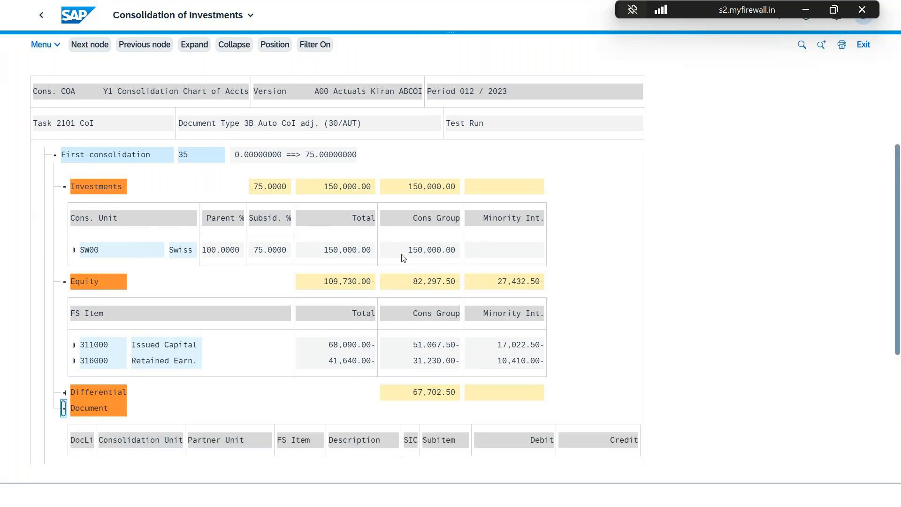
{"action": "scroll", "coordinate": [404, 258], "scroll_direction": "down", "scroll_amount": 4}
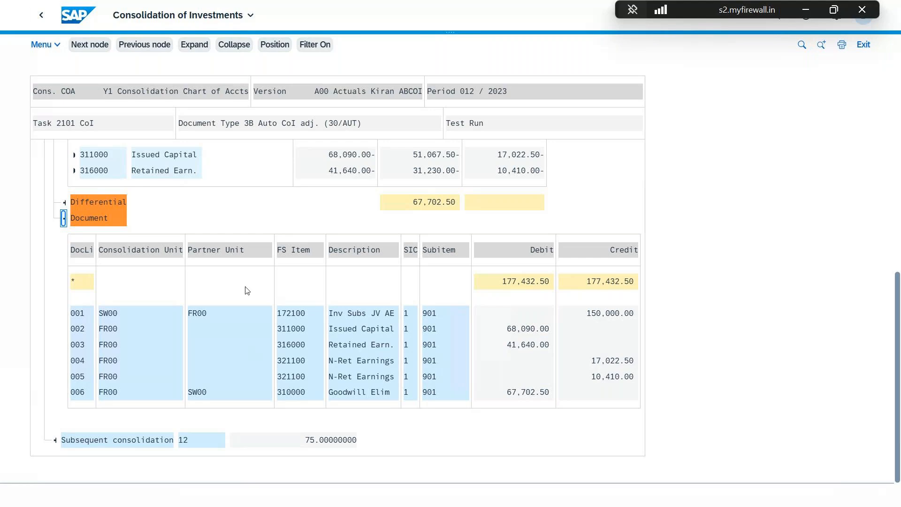
Expand FR00's subsequent consolidation and its document in the log
{"action": "left_click", "coordinate": [56, 440]}
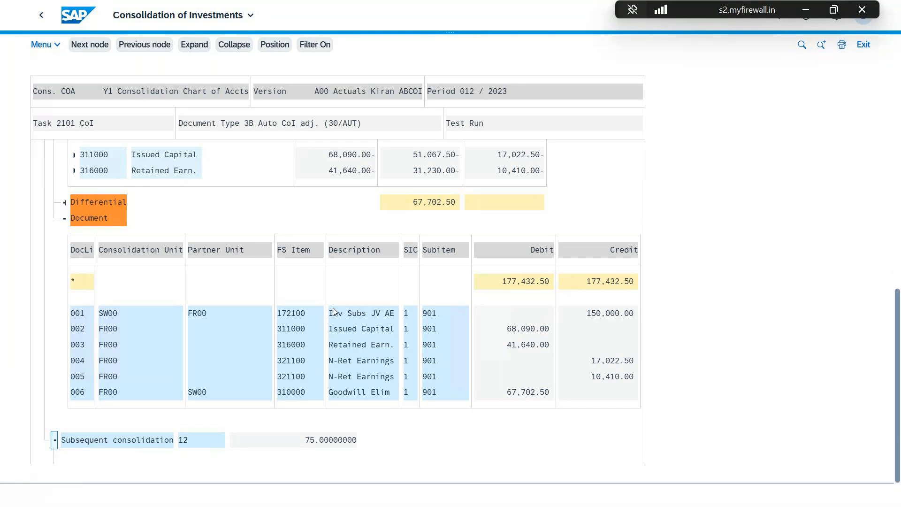
{"action": "scroll", "coordinate": [334, 311], "scroll_direction": "down", "scroll_amount": 1}
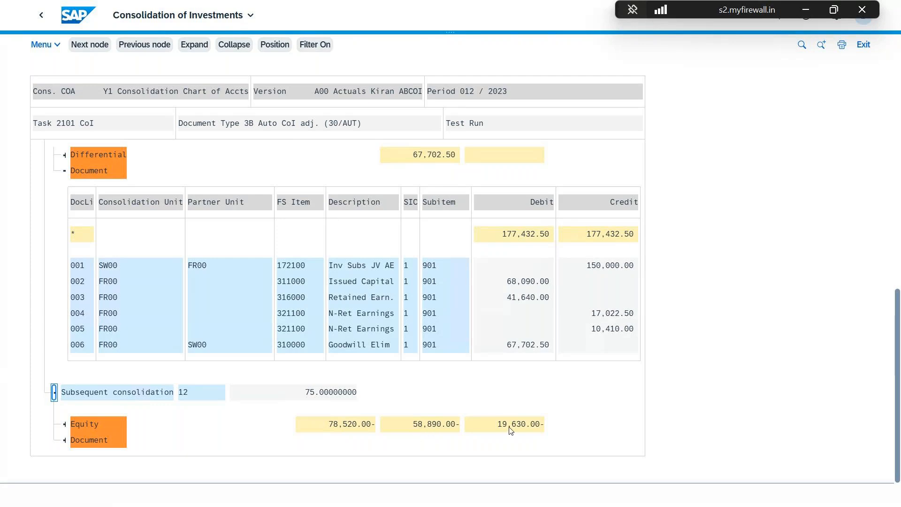
{"action": "left_click", "coordinate": [65, 441]}
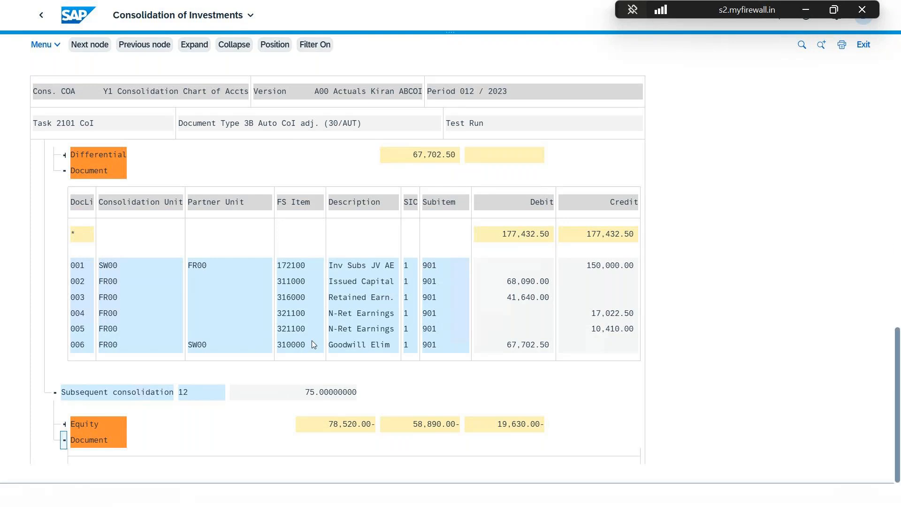
Review the lines of FR00's subsequent consolidation document, and execute a test run of the CoI task for CG00W World
{"action": "scroll", "coordinate": [311, 340], "scroll_direction": "down", "scroll_amount": 3}
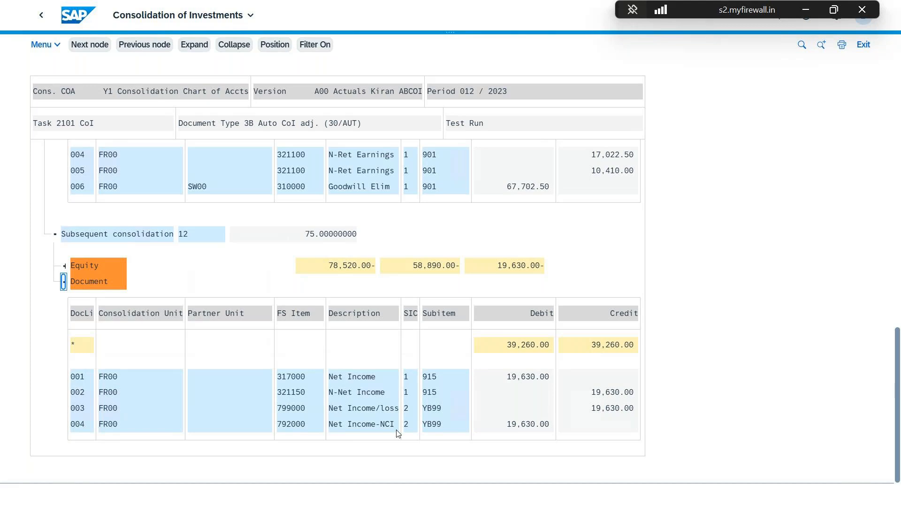
{"action": "left_click", "coordinate": [864, 44]}
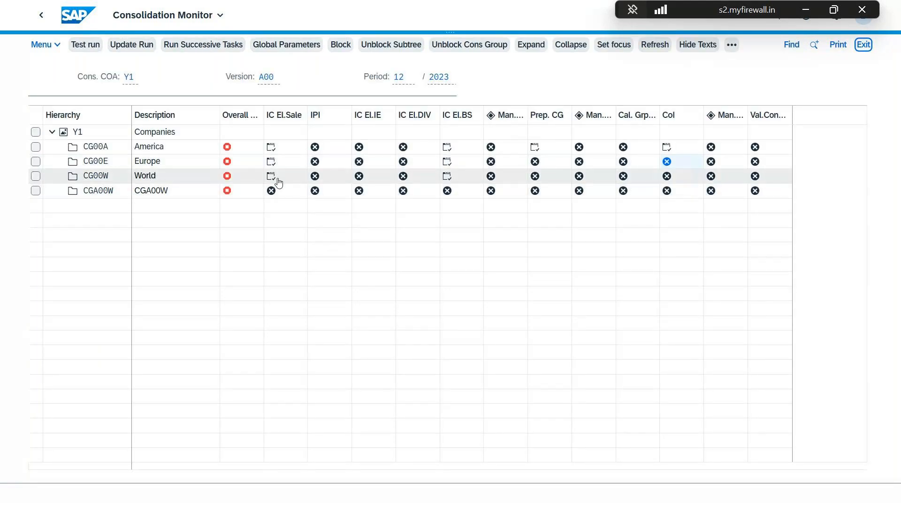
{"action": "left_click", "coordinate": [666, 176]}
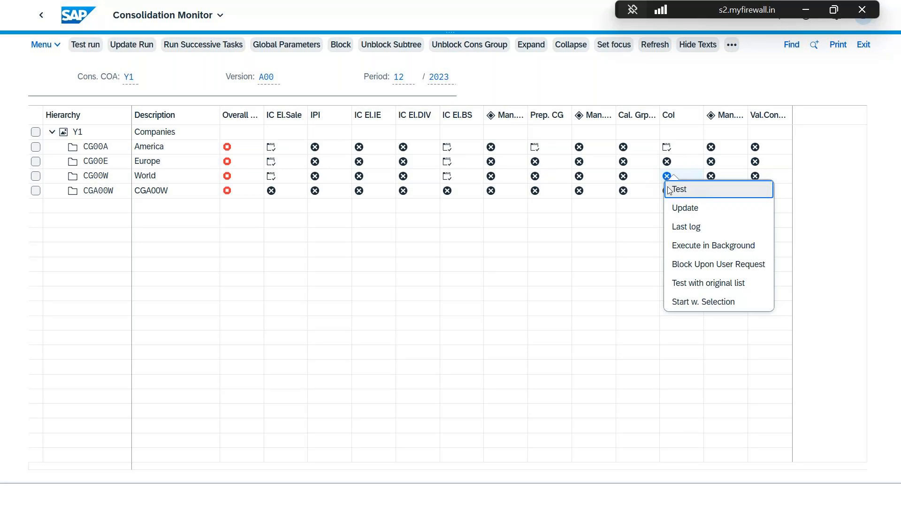
{"action": "left_click", "coordinate": [670, 193]}
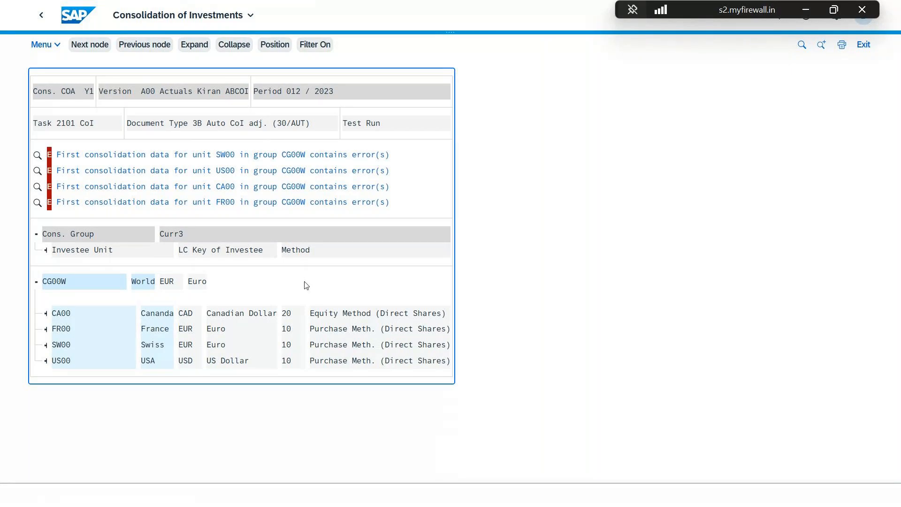
Expand the investee units under CG00W in the log to show their first consolidation activities and group shares
{"action": "left_click", "coordinate": [46, 317]}
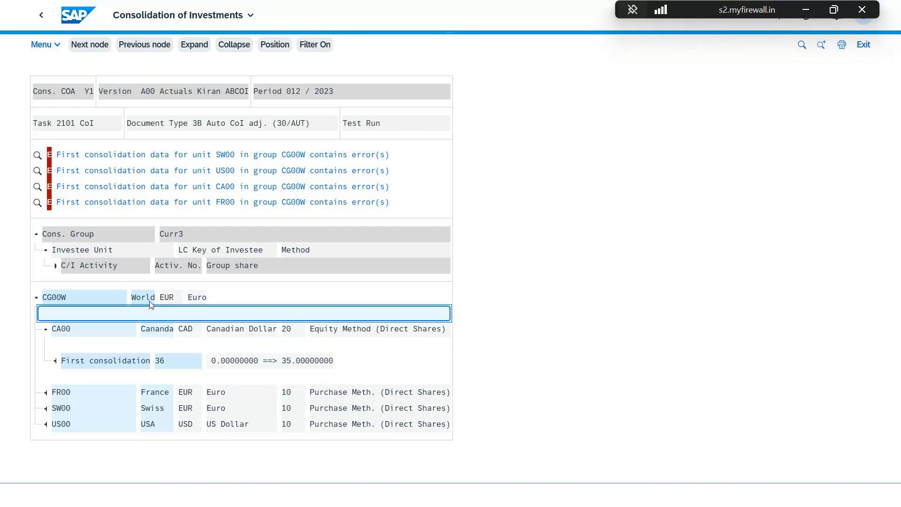
{"action": "left_click", "coordinate": [45, 330]}
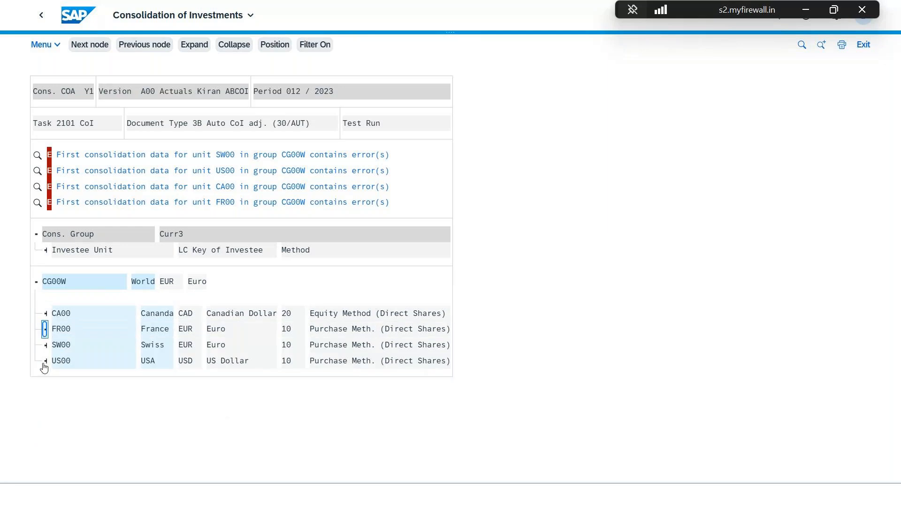
{"action": "left_click", "coordinate": [44, 362]}
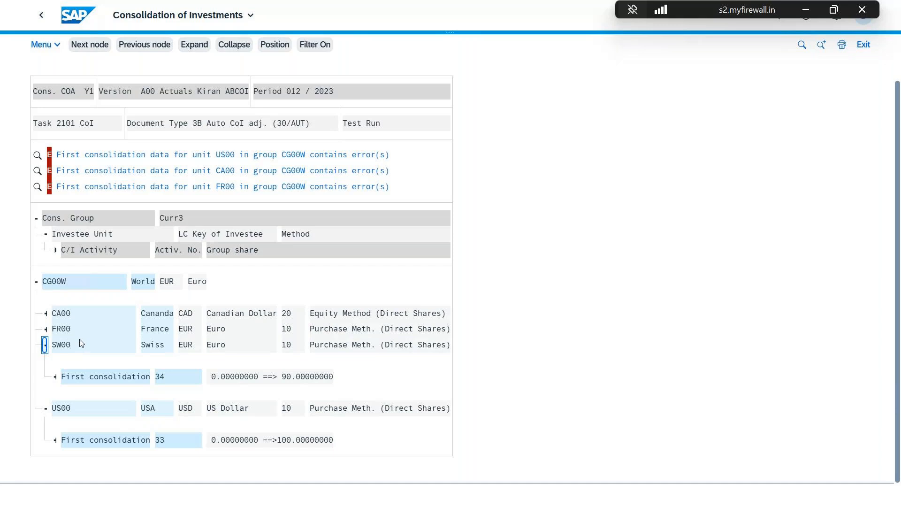
{"action": "left_click", "coordinate": [44, 330]}
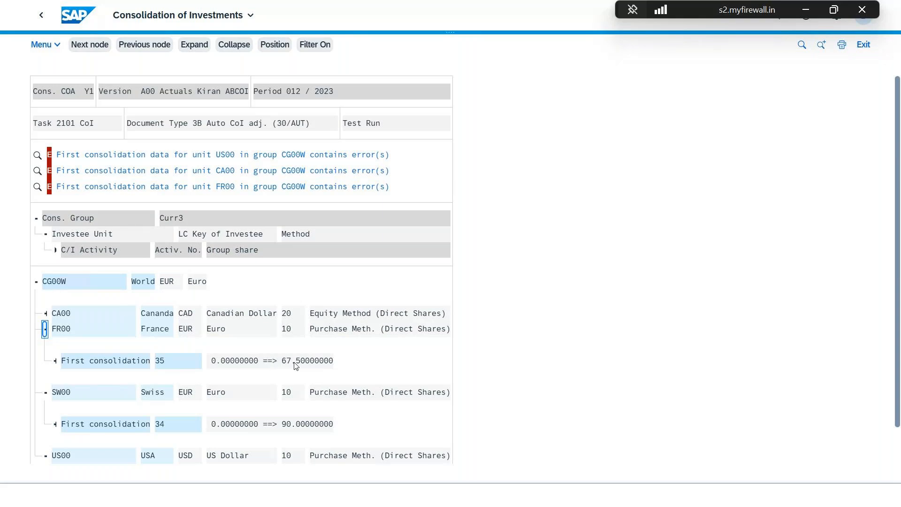
Expand FR00's first consolidation within CG00W and examine the debit and credit lines of its document
{"action": "left_click", "coordinate": [54, 361]}
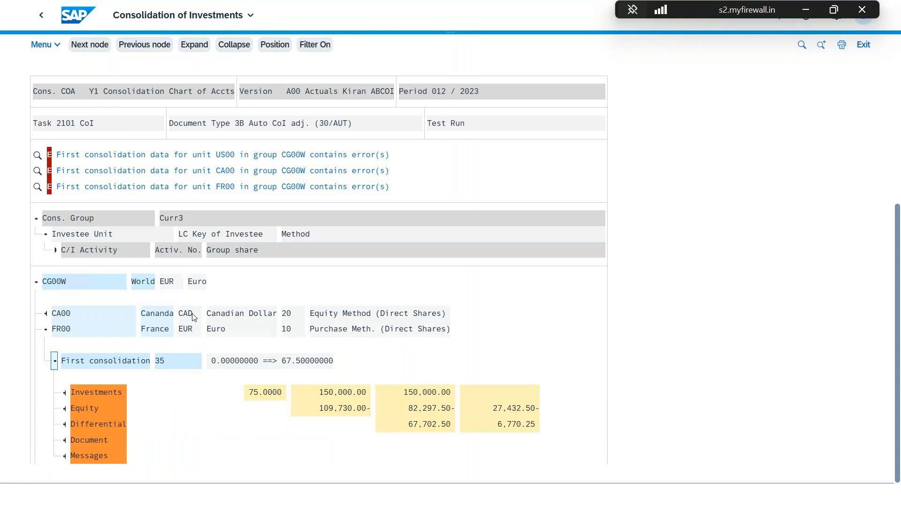
{"action": "scroll", "coordinate": [52, 450], "scroll_direction": "down", "scroll_amount": 3}
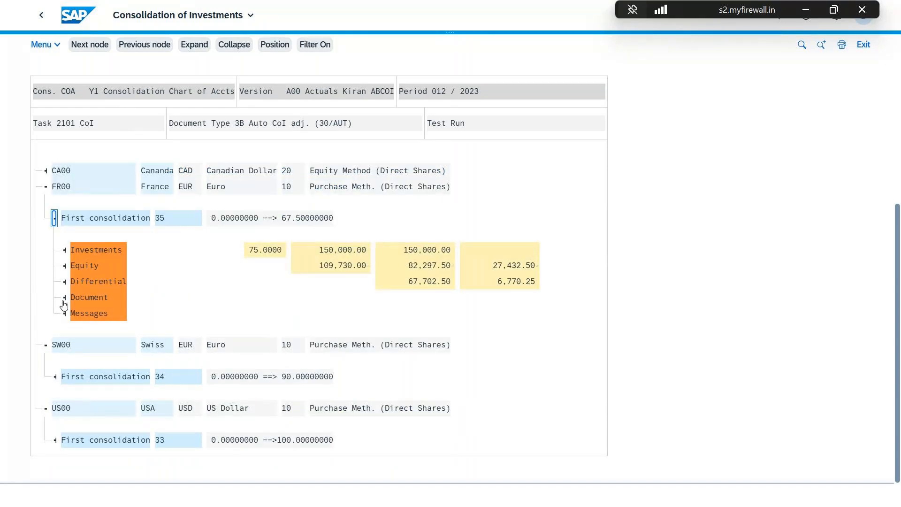
{"action": "left_click", "coordinate": [64, 298]}
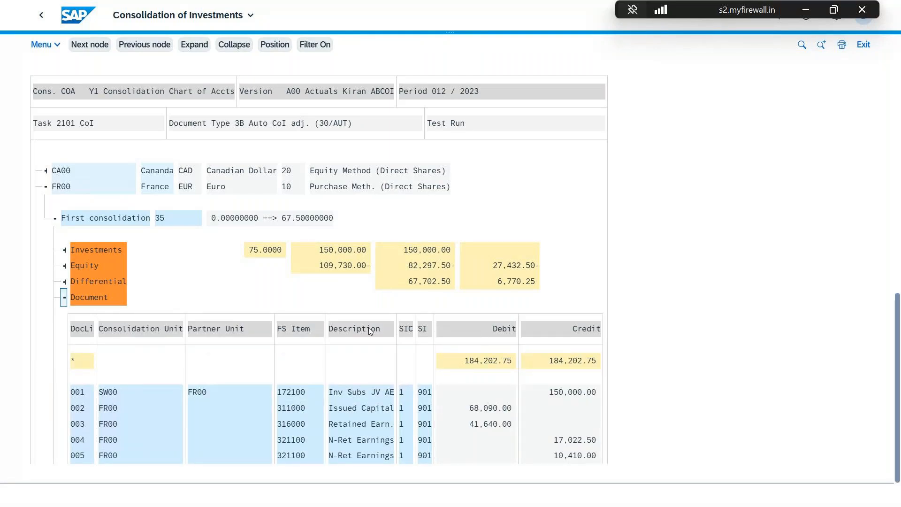
{"action": "scroll", "coordinate": [369, 328], "scroll_direction": "down", "scroll_amount": 5}
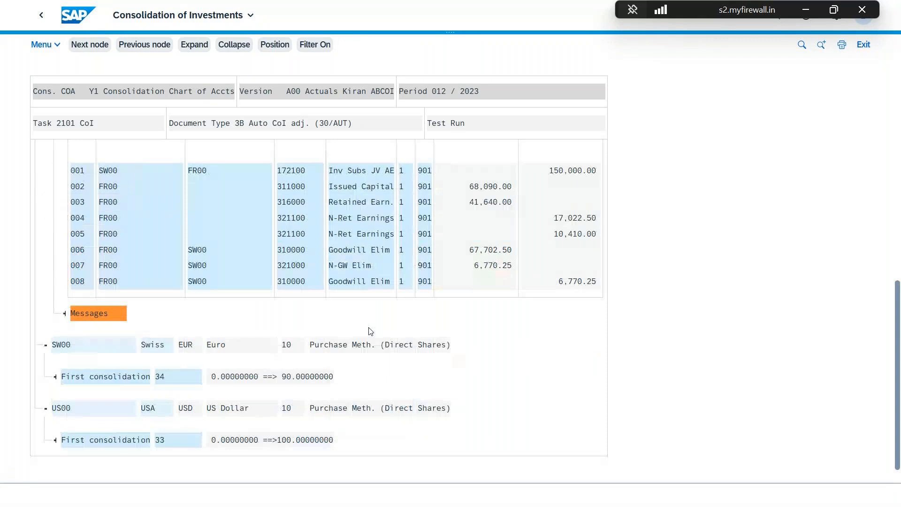
{"action": "scroll", "coordinate": [370, 332], "scroll_direction": "up", "scroll_amount": 1}
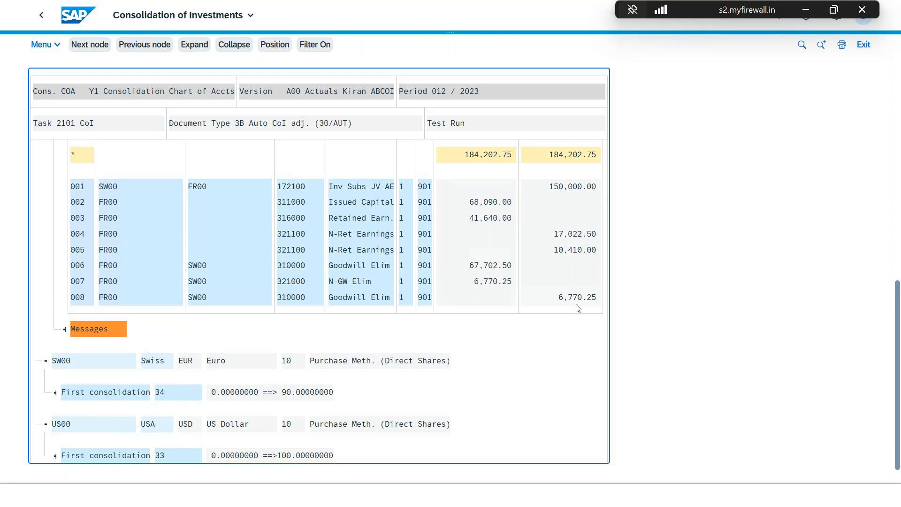
Leave the CoI log for the home page and open Set Global Parameters
{"action": "mouse_move", "coordinate": [531, 1]}
{"action": "left_click", "coordinate": [450, 40]}
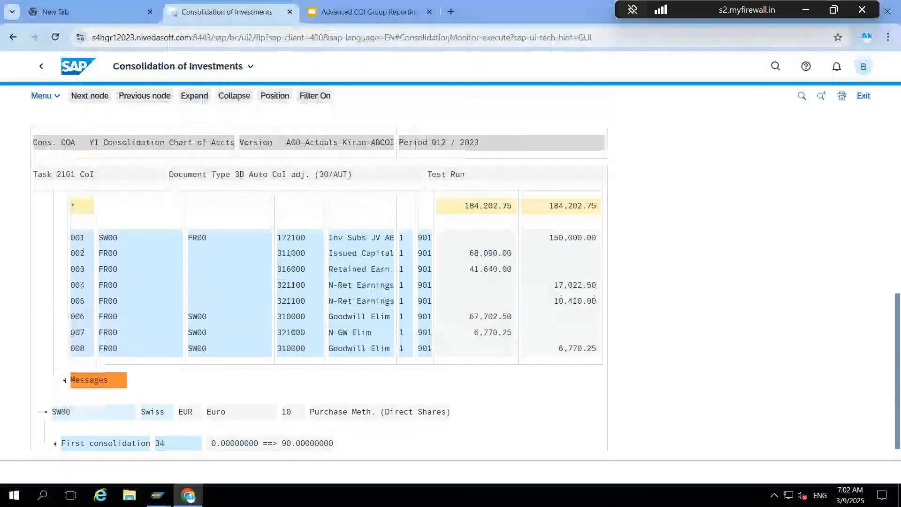
{"action": "left_click", "coordinate": [77, 61]}
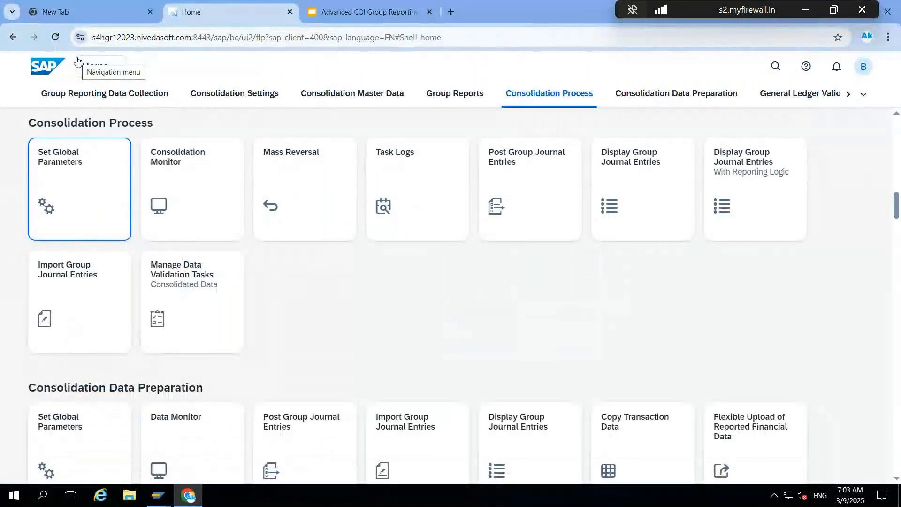
{"action": "left_click", "coordinate": [57, 187]}
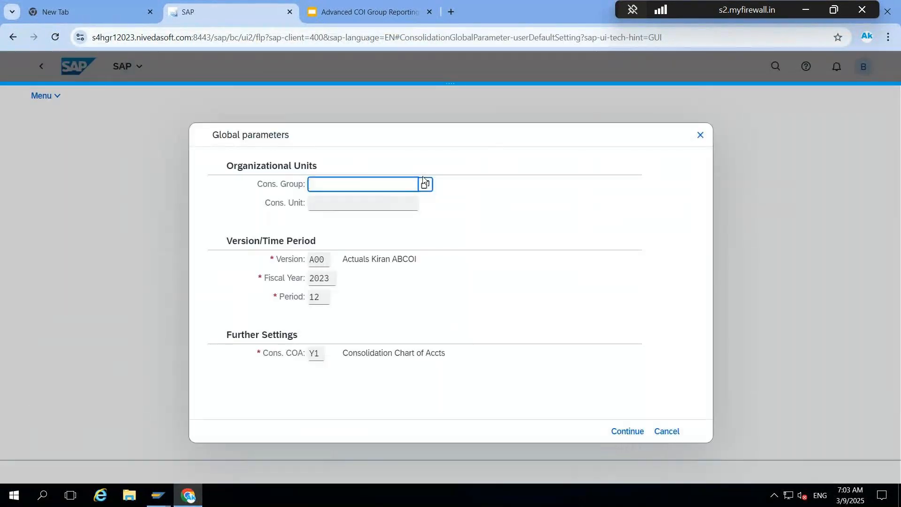
Set the global parameters to version U20 and fiscal year 2024, and save them
{"action": "left_click", "coordinate": [329, 259]}
{"action": "key", "text": "BackSpace"}
{"action": "key", "text": "BackSpace"}
{"action": "key", "text": "BackSpace"}
{"action": "type", "text": "U20"}
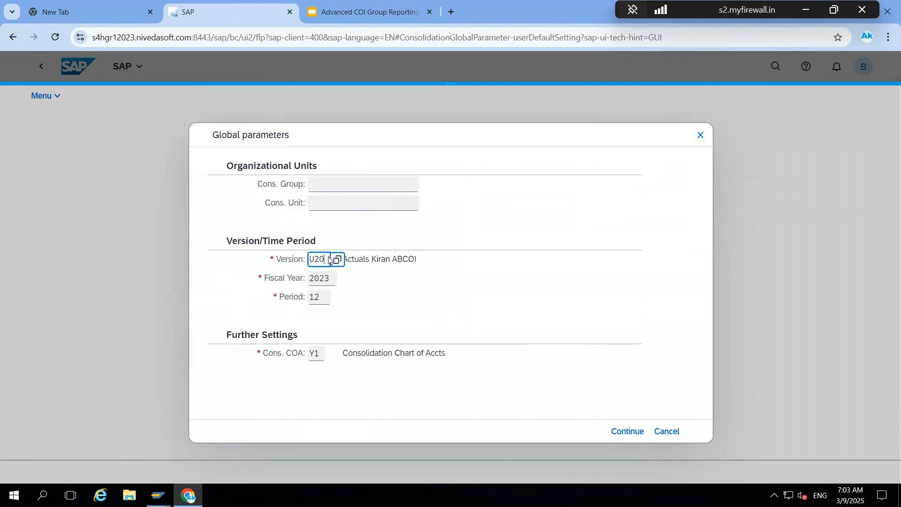
{"action": "left_click", "coordinate": [330, 282]}
{"action": "key", "text": "BackSpace"}
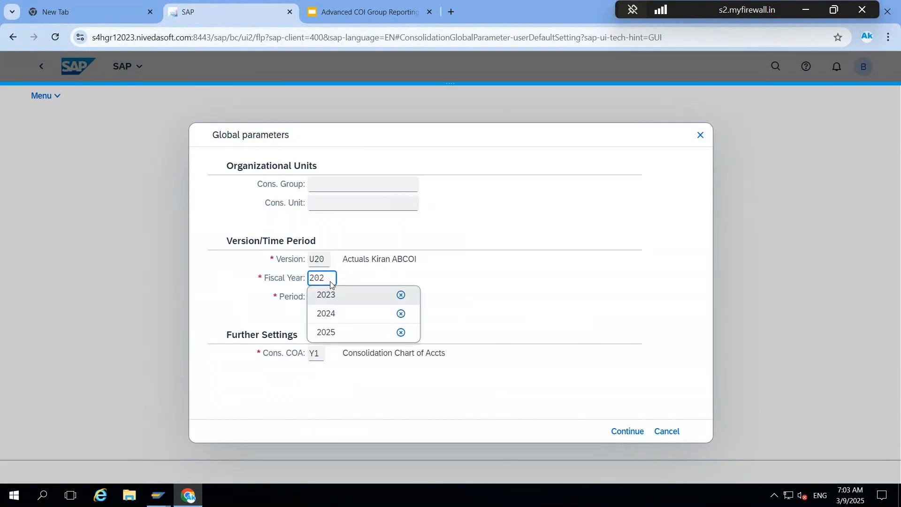
{"action": "type", "text": "4"}
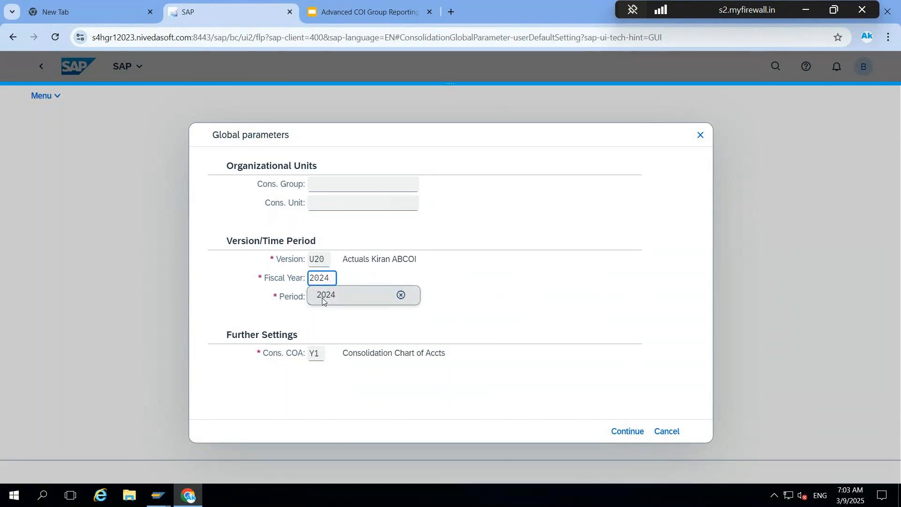
{"action": "left_click", "coordinate": [323, 298]}
{"action": "left_click", "coordinate": [635, 431]}
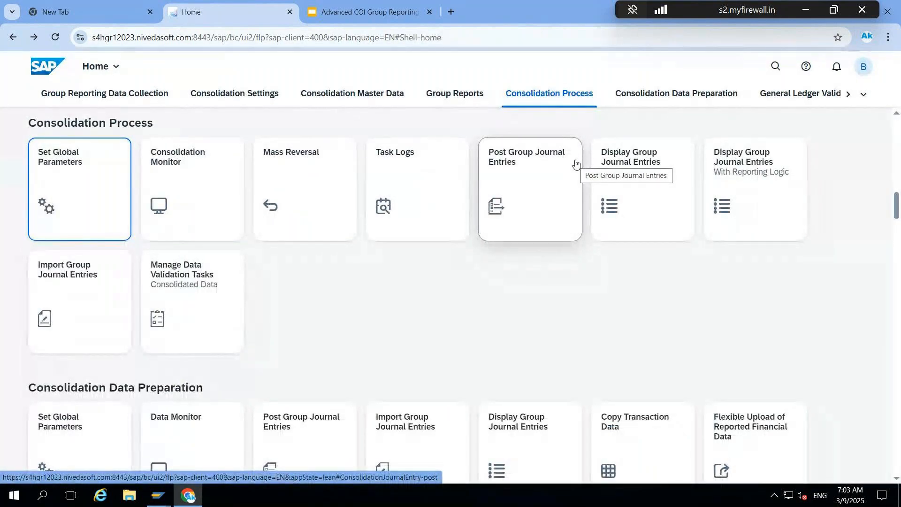
In the Consolidation Monitor, execute a test run of the Prep. CG task for CG20A America and return to the monitor
{"action": "key", "text": "F11"}
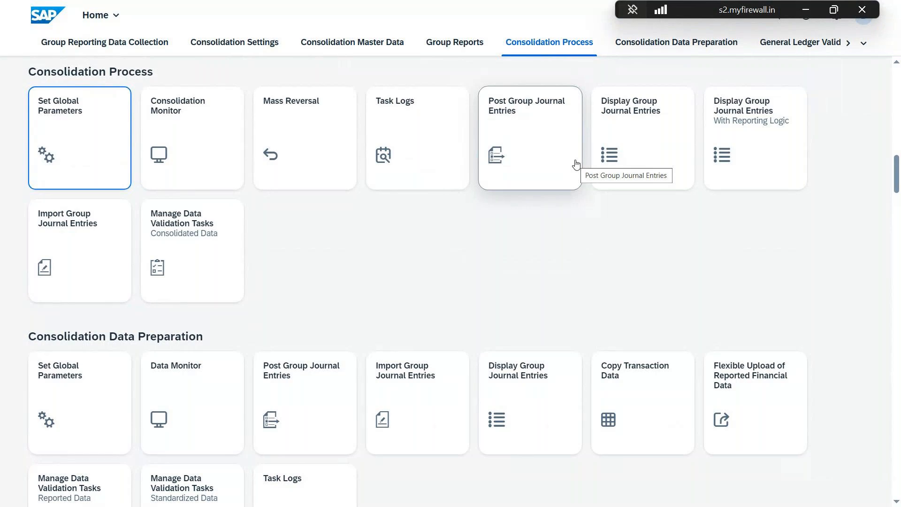
{"action": "left_click", "coordinate": [198, 140]}
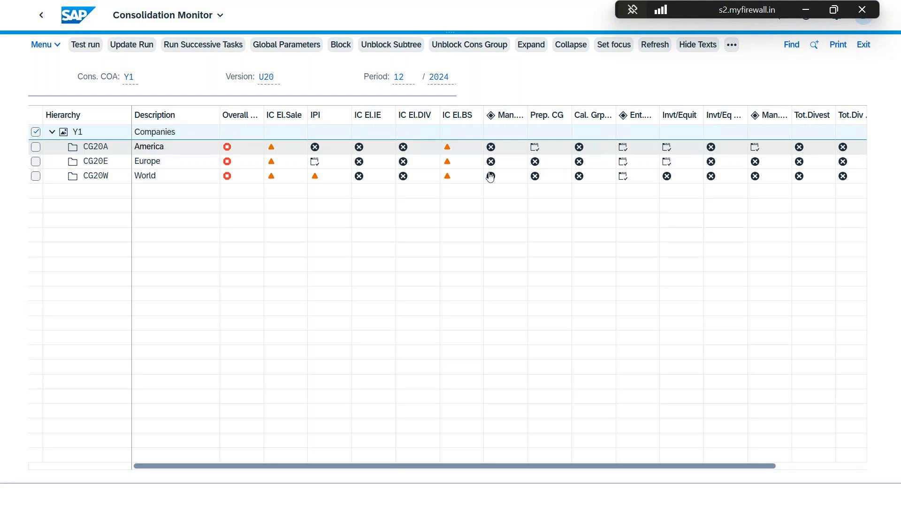
{"action": "left_click", "coordinate": [535, 148]}
{"action": "left_click", "coordinate": [535, 147]}
{"action": "left_click", "coordinate": [552, 165]}
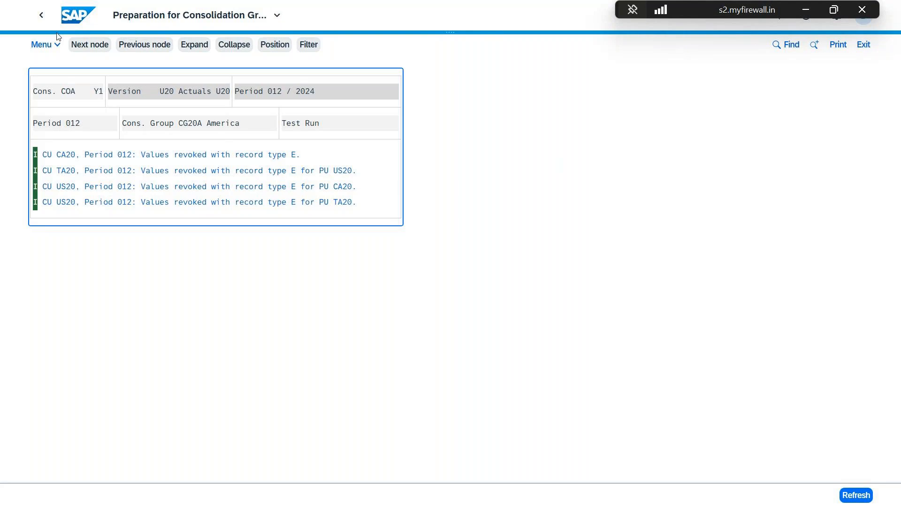
{"action": "left_click", "coordinate": [42, 18]}
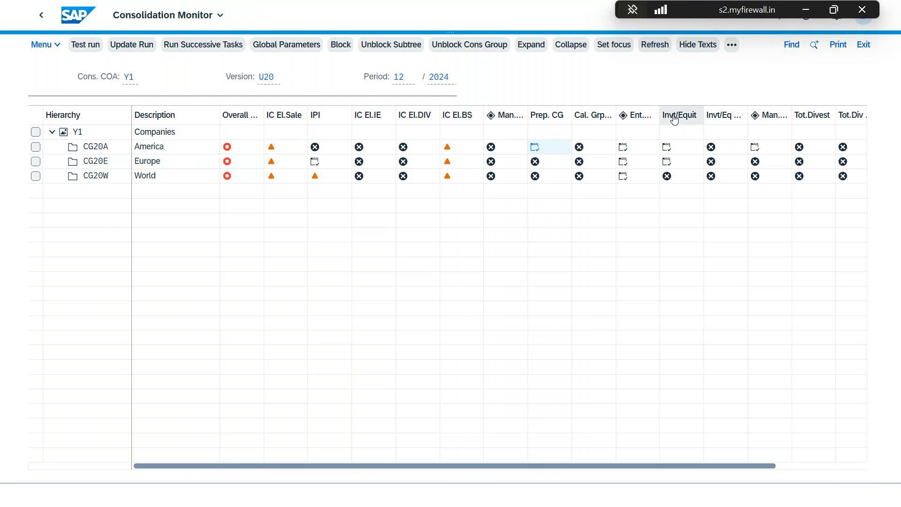
Execute a test run of the Invt/Equit task for CG20A America
{"action": "left_click", "coordinate": [667, 149]}
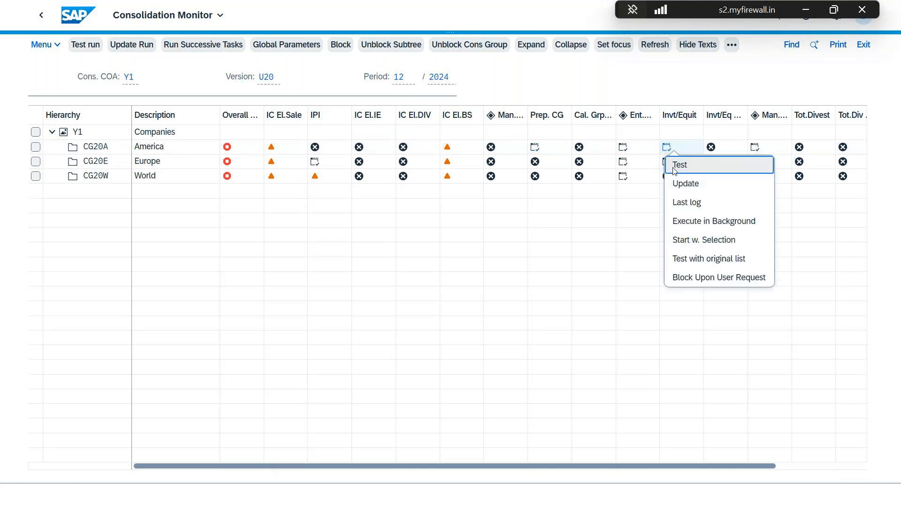
{"action": "left_click", "coordinate": [675, 166]}
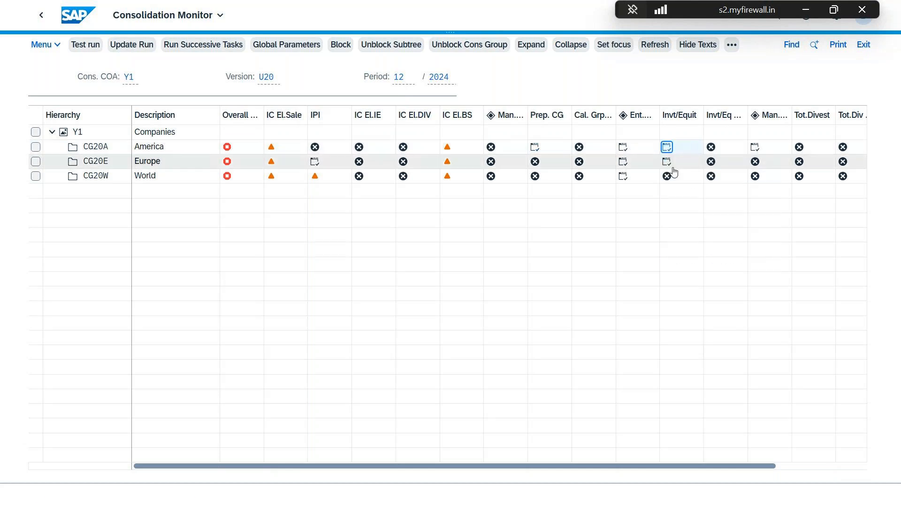
{"action": "left_click", "coordinate": [450, 39]}
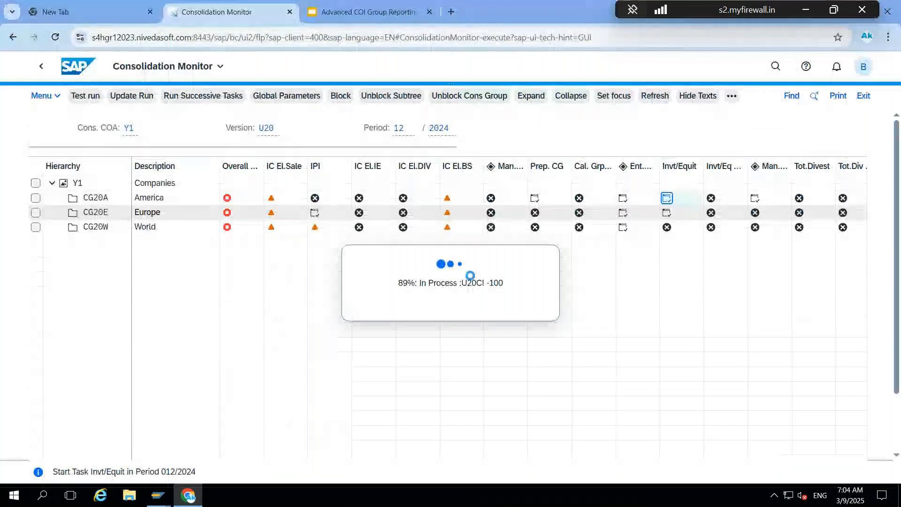
Log on to the task log with the user name and account password
{"action": "type", "text": "bpckiran"}
{"action": "key", "text": "Tab"}
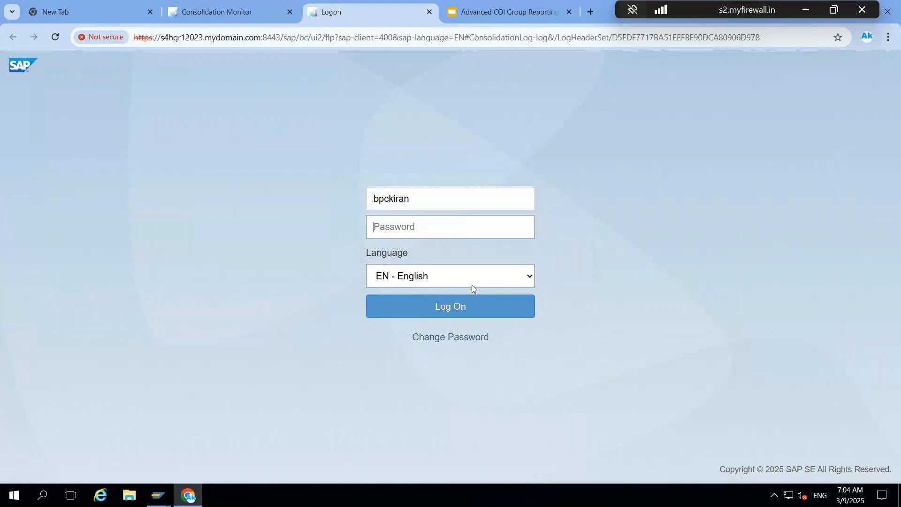
{"action": "type", "text": "••••••••••"}
{"action": "left_click", "coordinate": [451, 307]}
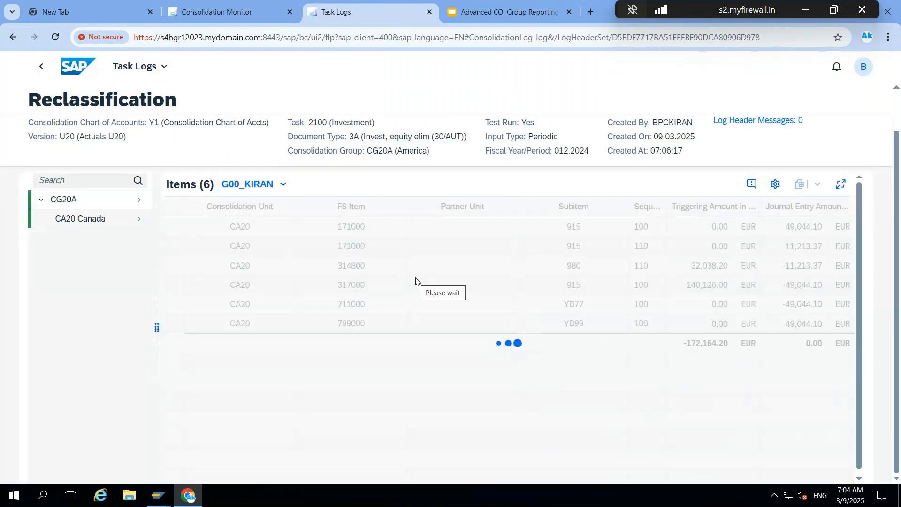
Examine the reclassification log items for CG20A, including their triggering and journal entry amounts, and return to the Consolidation Monitor
{"action": "key", "text": "F11"}
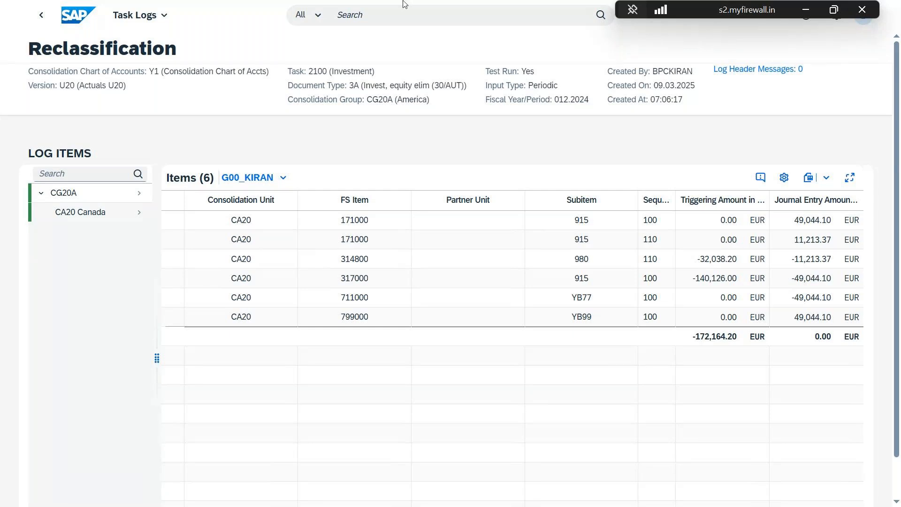
{"action": "mouse_move", "coordinate": [404, 4]}
{"action": "left_click", "coordinate": [450, 41]}
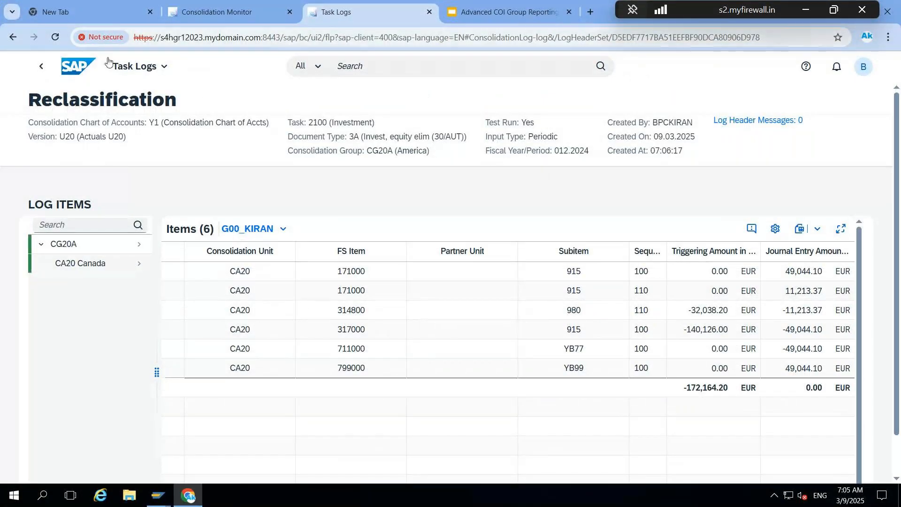
{"action": "left_click", "coordinate": [254, 12]}
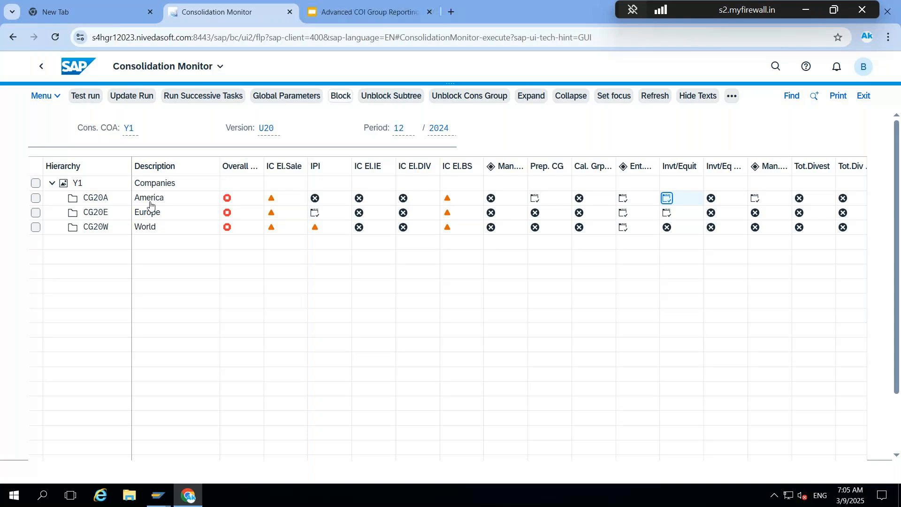
Execute a test run of the Invt/Equit task for CG20E Europe
{"action": "left_click", "coordinate": [117, 215]}
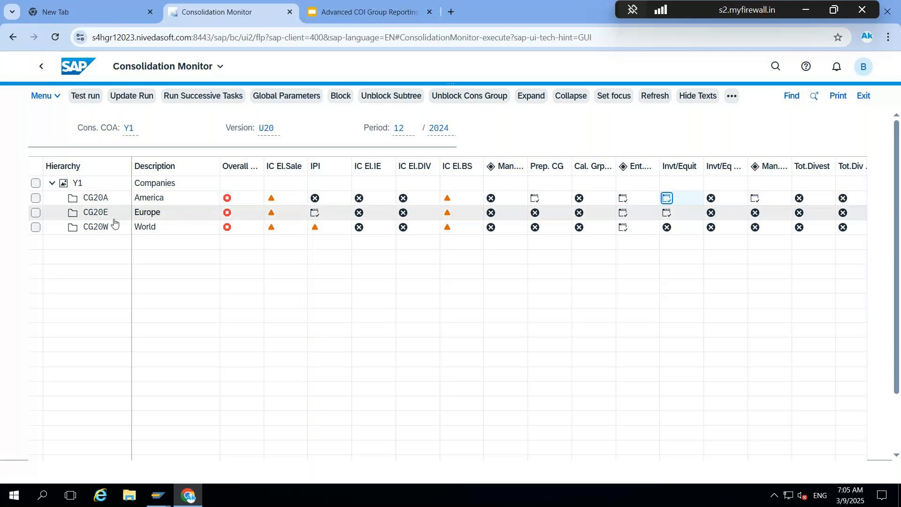
{"action": "left_click", "coordinate": [665, 214]}
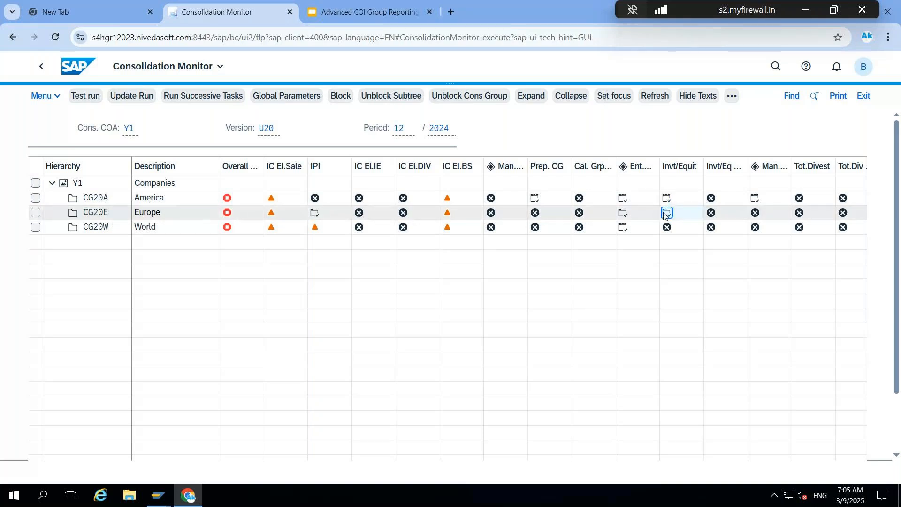
{"action": "left_click", "coordinate": [678, 229]}
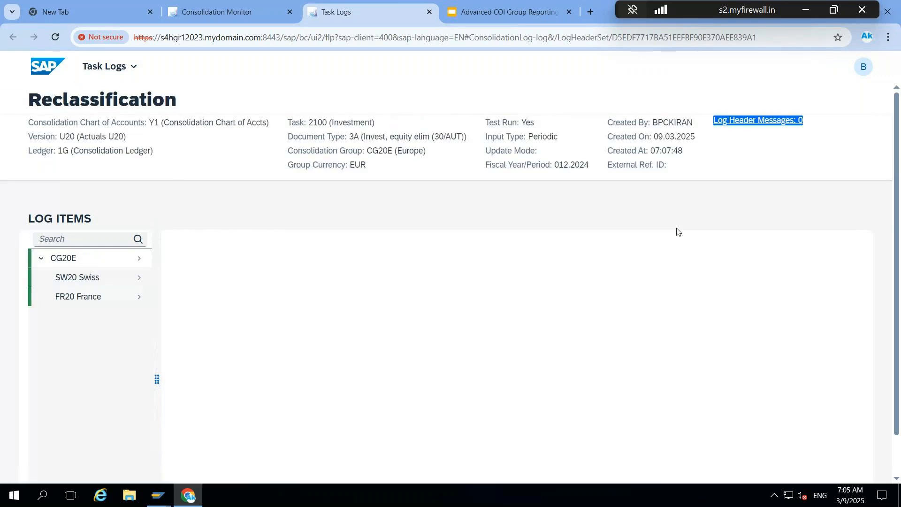
Examine the reclassification log items for CG20E, including their sequences, triggering amounts and journal entry amounts, in full screen
{"action": "key", "text": "F11"}
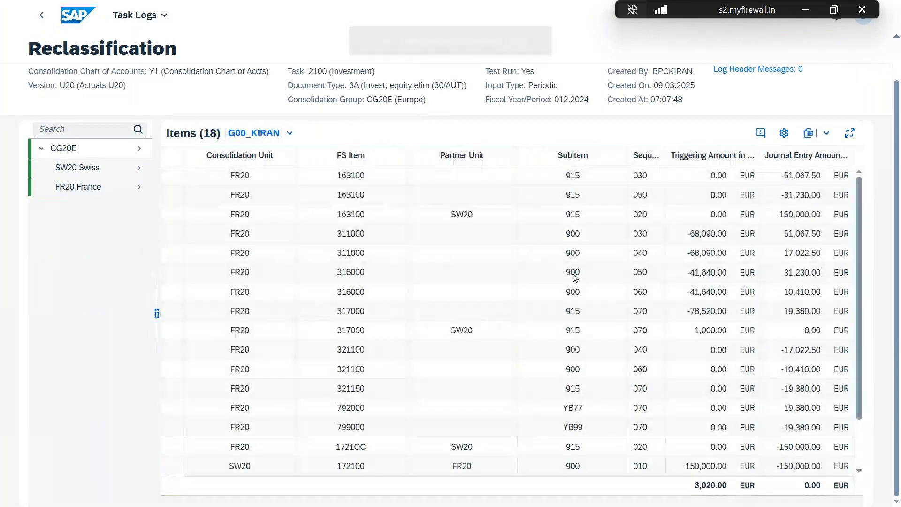
{"action": "scroll", "coordinate": [658, 349], "scroll_direction": "down", "scroll_amount": 2}
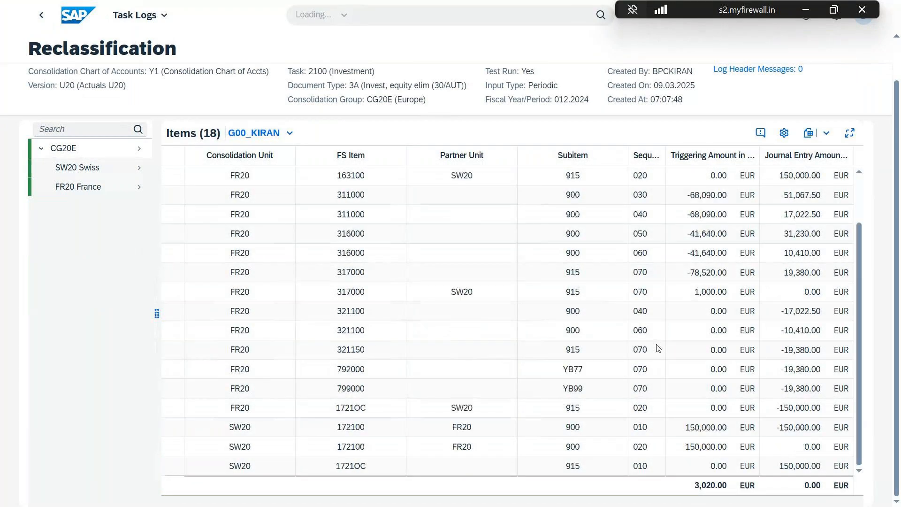
{"action": "scroll", "coordinate": [657, 350], "scroll_direction": "up", "scroll_amount": 1}
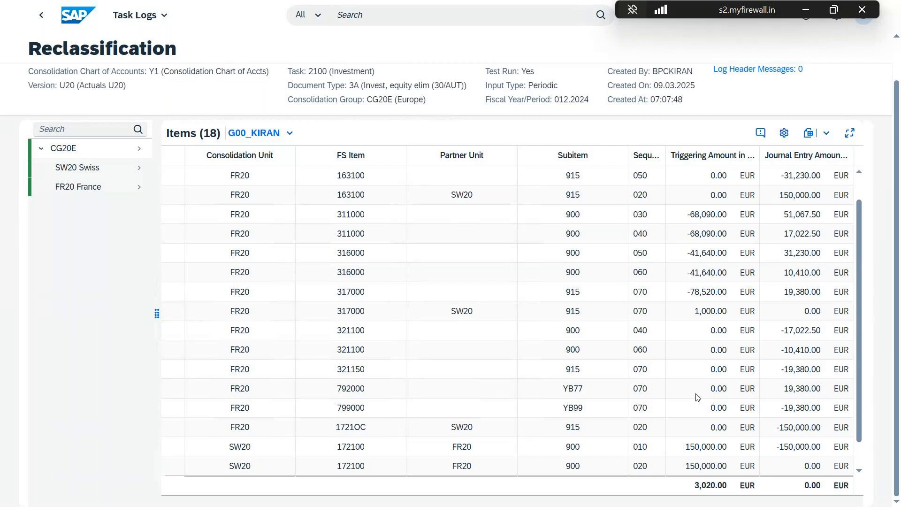
{"action": "scroll", "coordinate": [697, 397], "scroll_direction": "down", "scroll_amount": 1}
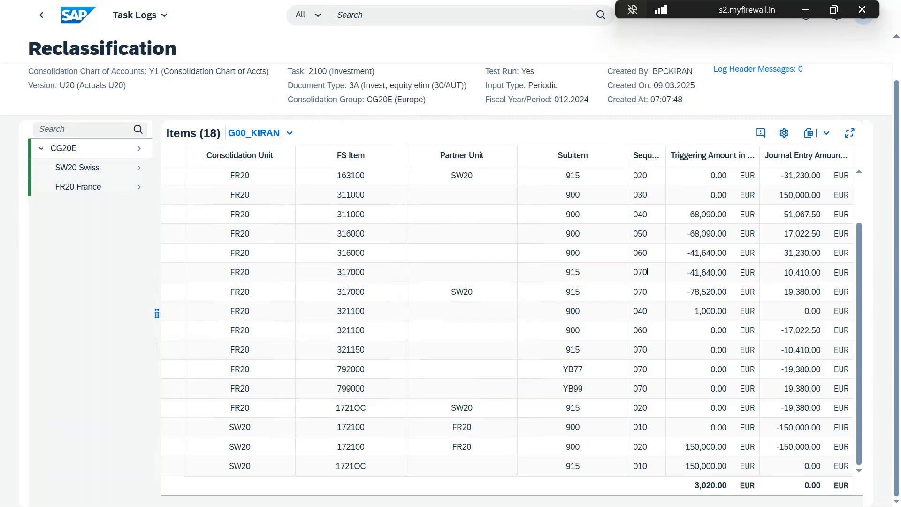
{"action": "scroll", "coordinate": [647, 272], "scroll_direction": "up", "scroll_amount": 2}
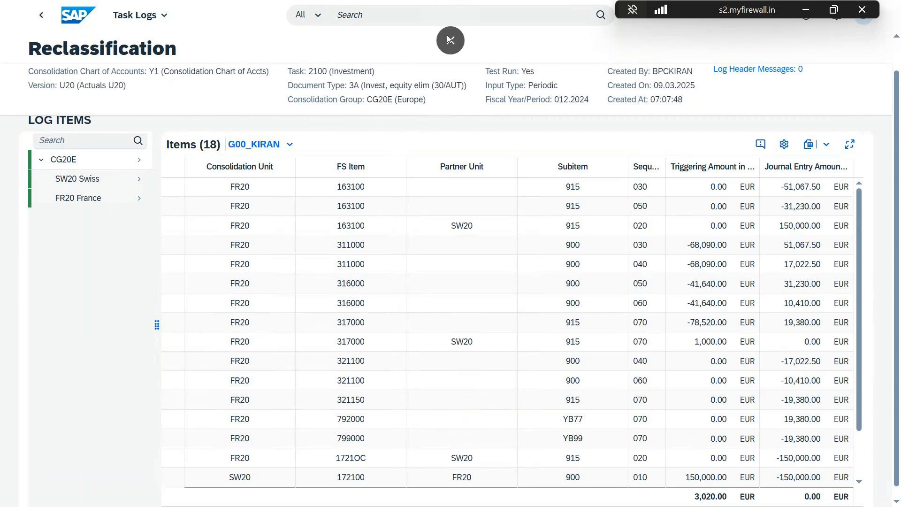
{"action": "key", "text": "F11"}
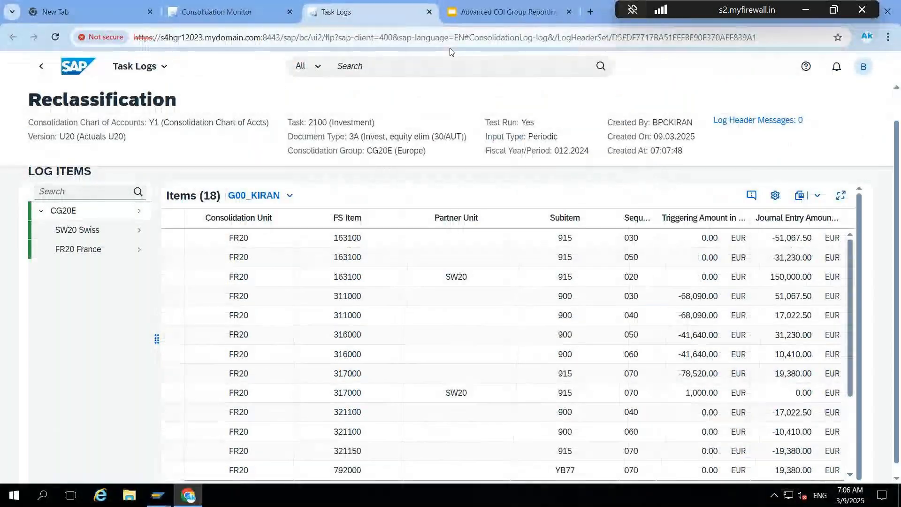
Open the Group Data Analysis report without reporting rules from the home page's Group Reports and show it in full screen
{"action": "left_click", "coordinate": [78, 66]}
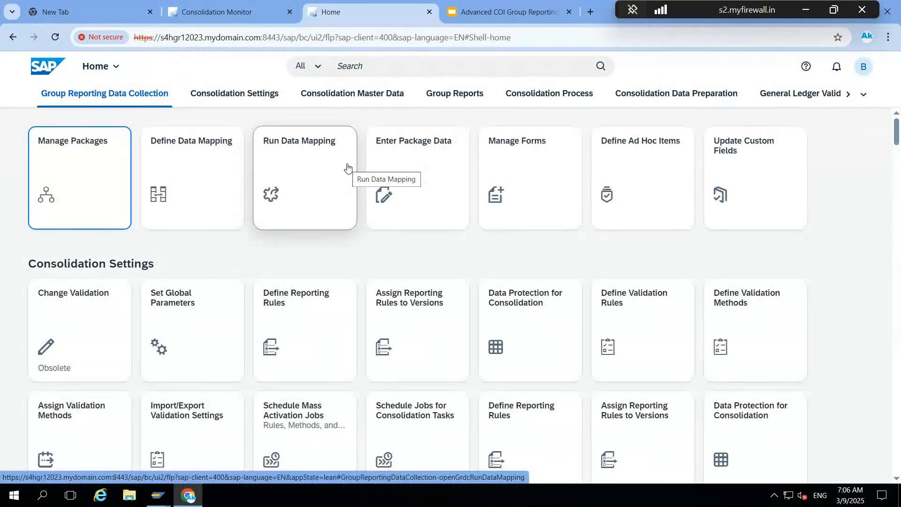
{"action": "left_click", "coordinate": [435, 98]}
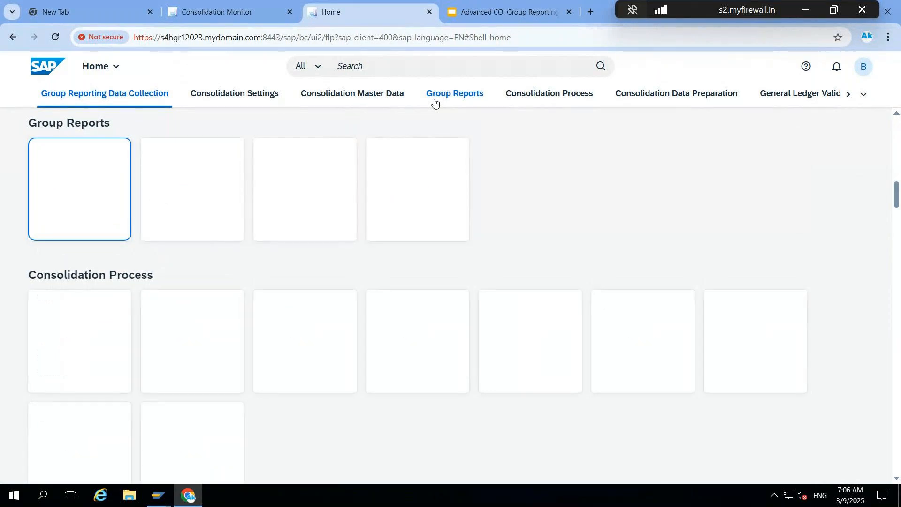
{"action": "left_click", "coordinate": [437, 197]}
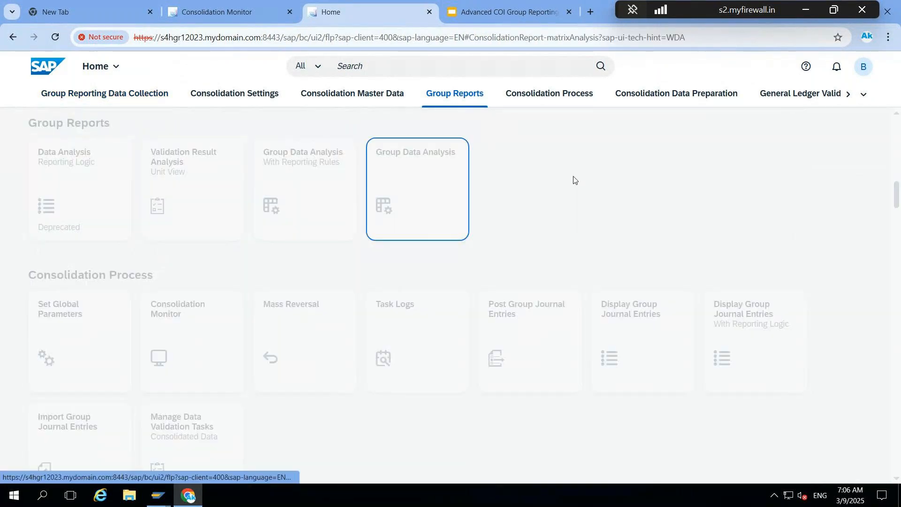
{"action": "key", "text": "F11"}
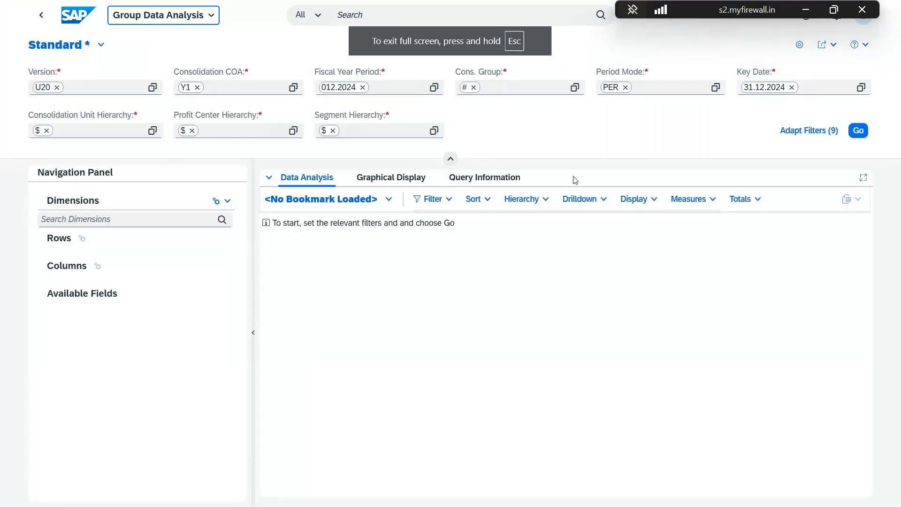
Load the public bookmark U20_COI_CG20E in the Group Data Analysis report
{"action": "left_click", "coordinate": [388, 200]}
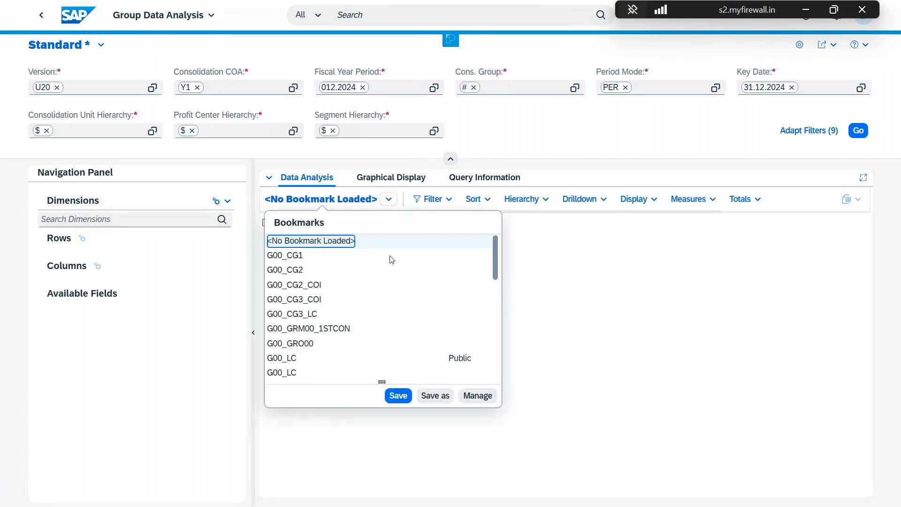
{"action": "scroll", "coordinate": [386, 286], "scroll_direction": "down", "scroll_amount": 5}
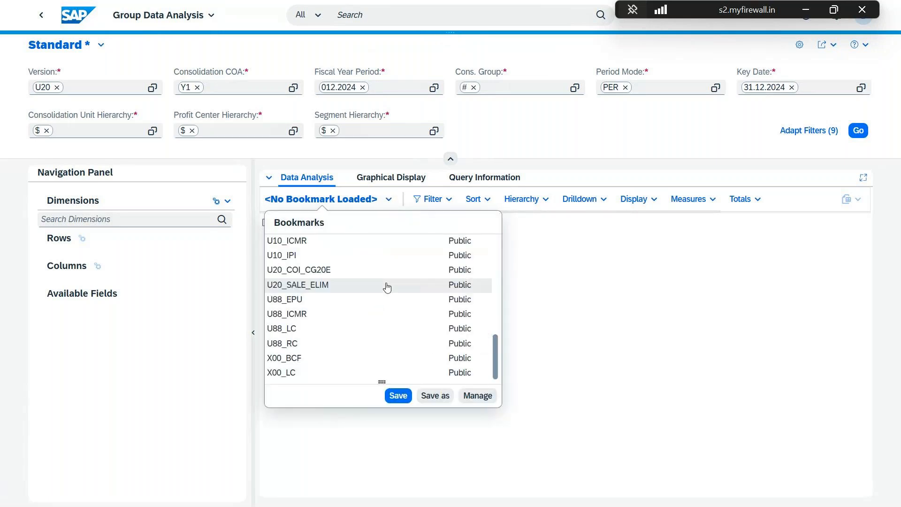
{"action": "scroll", "coordinate": [387, 287], "scroll_direction": "up", "scroll_amount": 2}
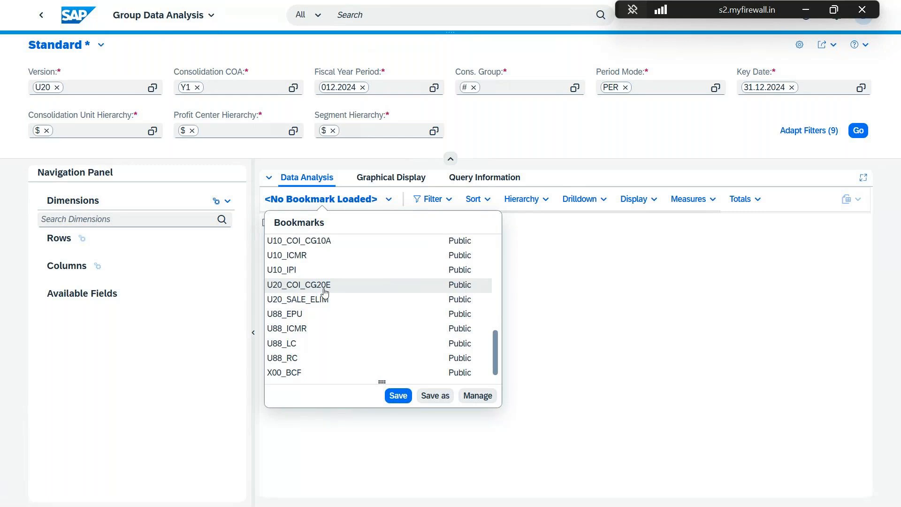
{"action": "left_click", "coordinate": [324, 289]}
{"action": "left_click", "coordinate": [324, 290]}
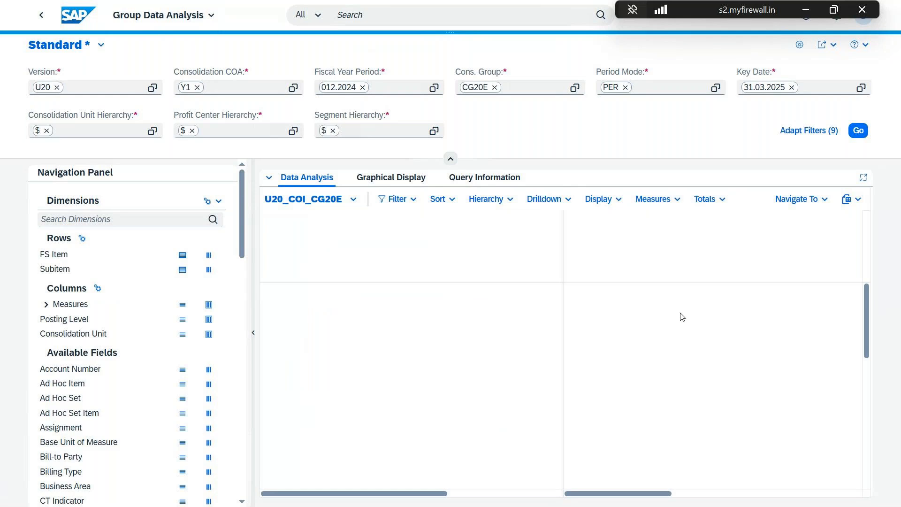
Enlarge the data analysis table and examine the posting level 30 consolidation entries for FR20 and SW20 across the FS items
{"action": "left_click", "coordinate": [859, 183]}
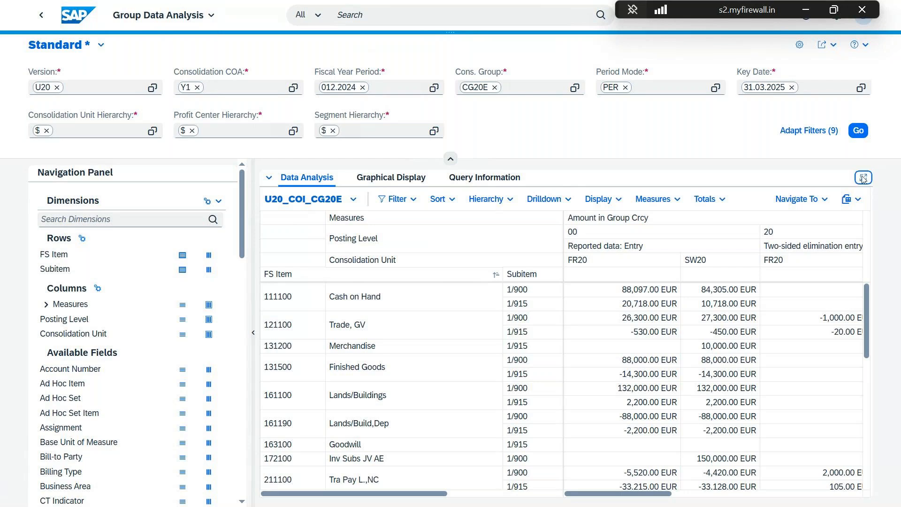
{"action": "left_click", "coordinate": [863, 179]}
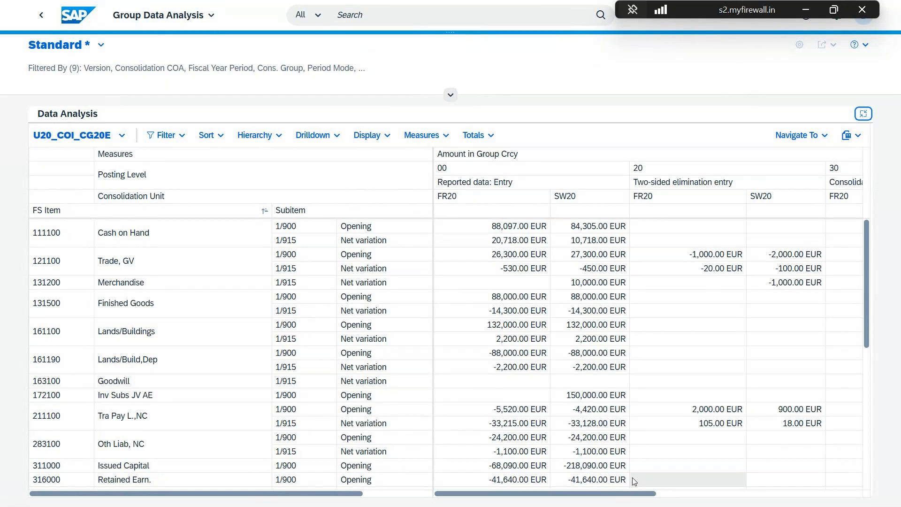
{"action": "left_click_drag", "start_coordinate": [627, 496], "coordinate": [759, 499]}
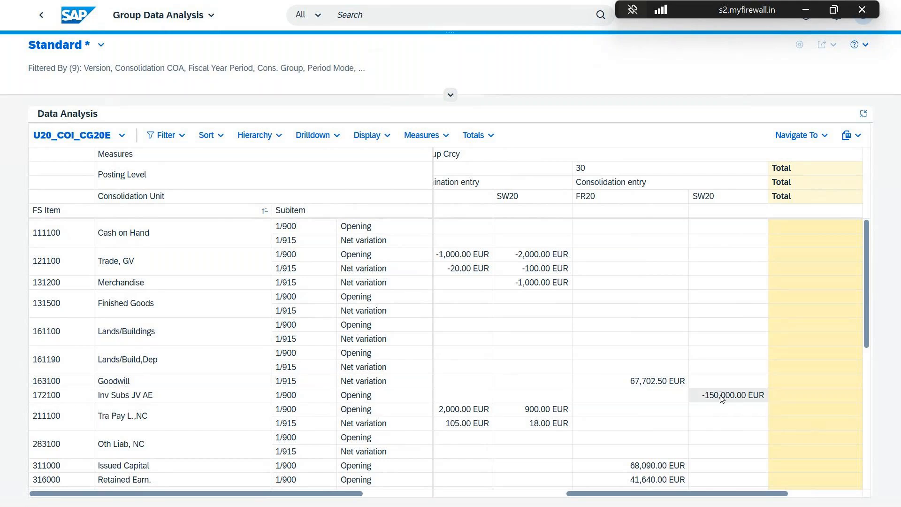
{"action": "scroll", "coordinate": [722, 400], "scroll_direction": "down", "scroll_amount": 10}
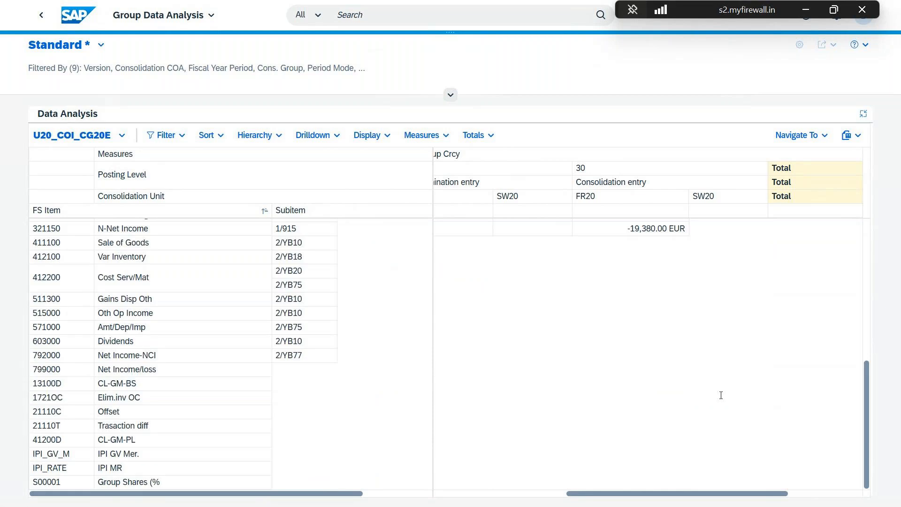
{"action": "scroll", "coordinate": [721, 397], "scroll_direction": "up", "scroll_amount": 3}
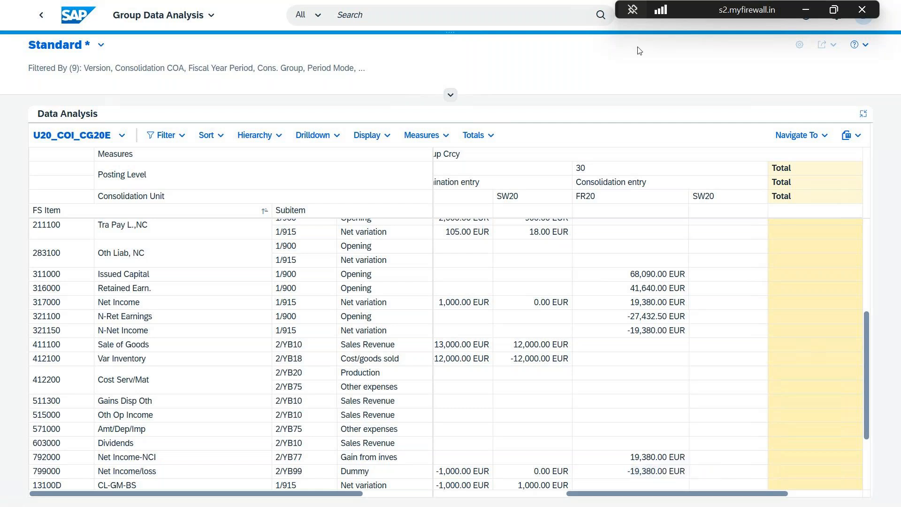
{"action": "left_click", "coordinate": [453, 40]}
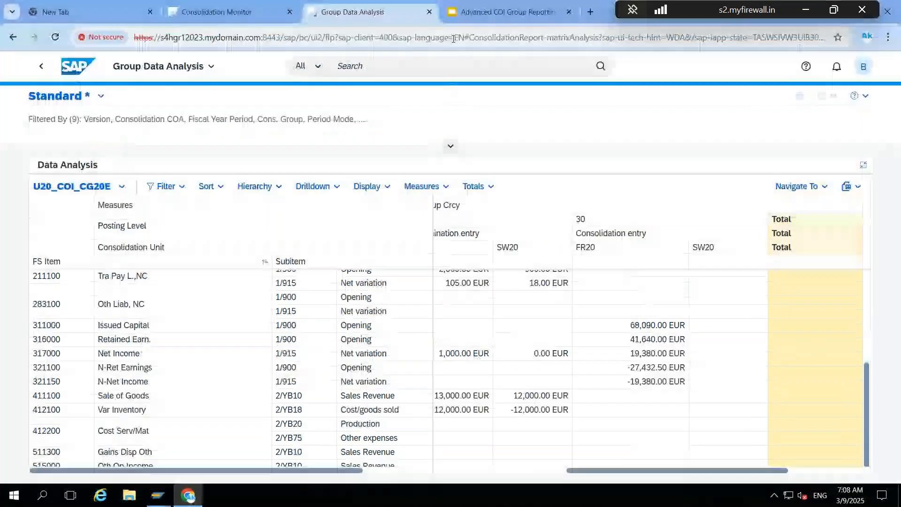
Close the Group Data Analysis report and execute a test run of the Invt/Equit task for CG20W World
{"action": "left_click", "coordinate": [430, 12]}
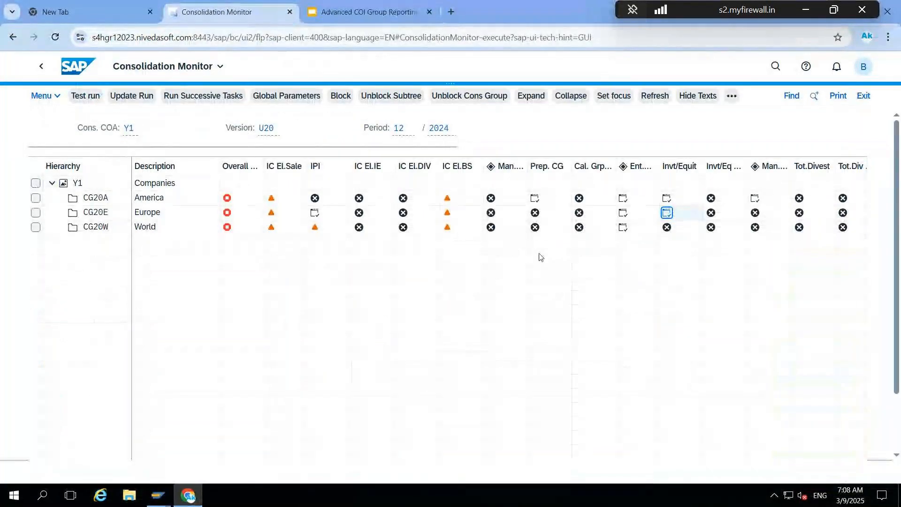
{"action": "left_click", "coordinate": [668, 228]}
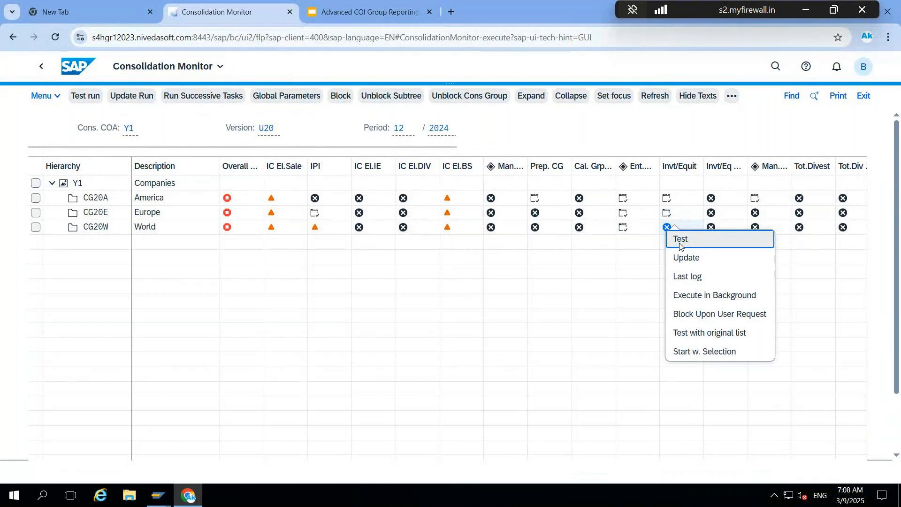
{"action": "left_click", "coordinate": [681, 240]}
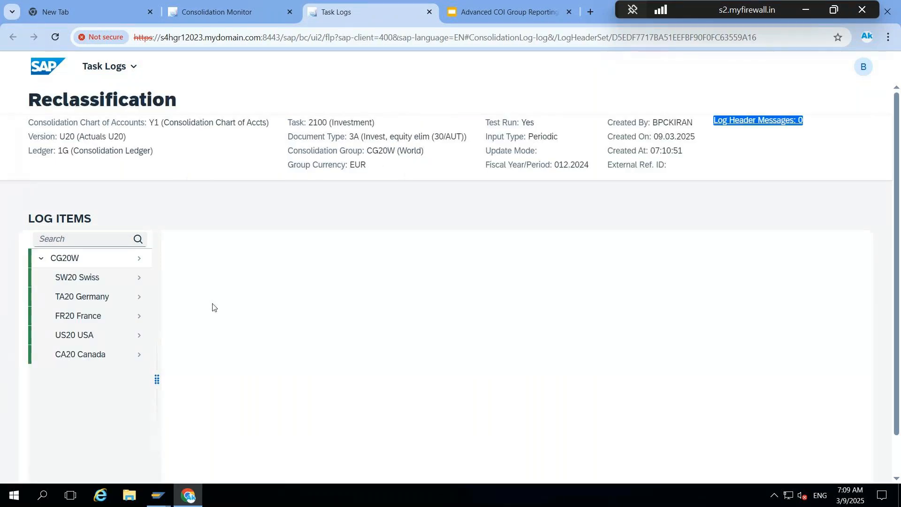
Examine the reclassification log items for CG20W, leave the log for the home page and return to the Consolidation Monitor
{"action": "scroll", "coordinate": [101, 284], "scroll_direction": "down", "scroll_amount": 1}
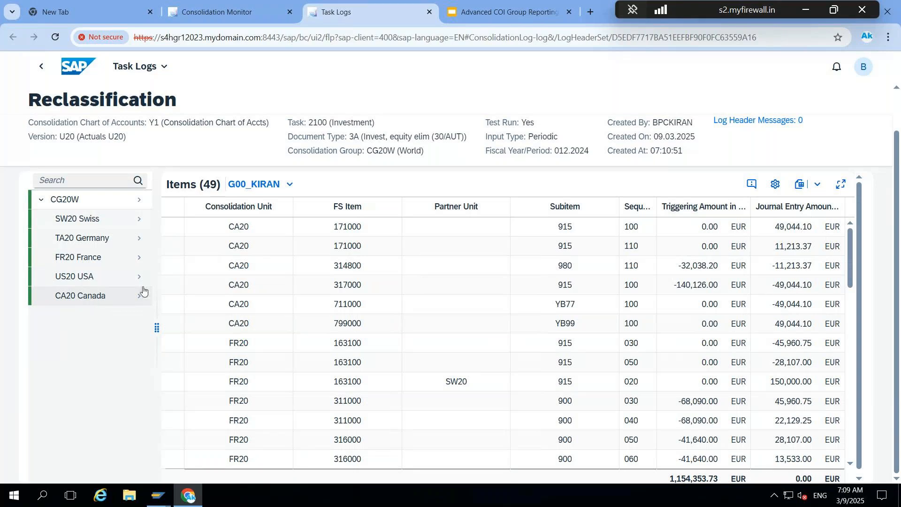
{"action": "scroll", "coordinate": [531, 378], "scroll_direction": "down", "scroll_amount": 10}
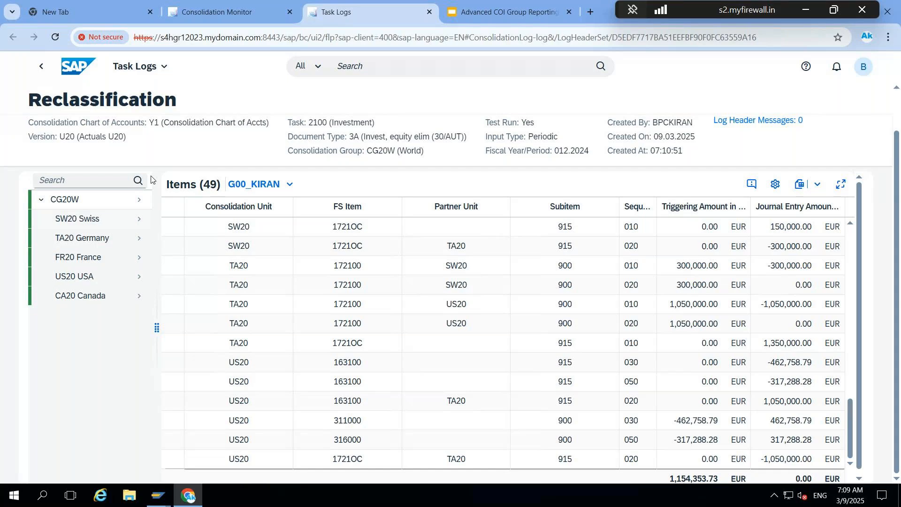
{"action": "left_click", "coordinate": [72, 76]}
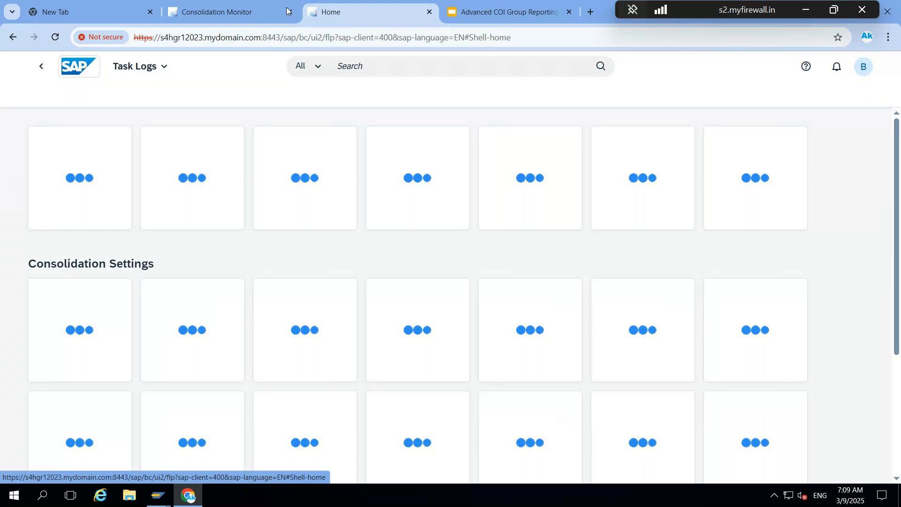
{"action": "left_click", "coordinate": [264, 10]}
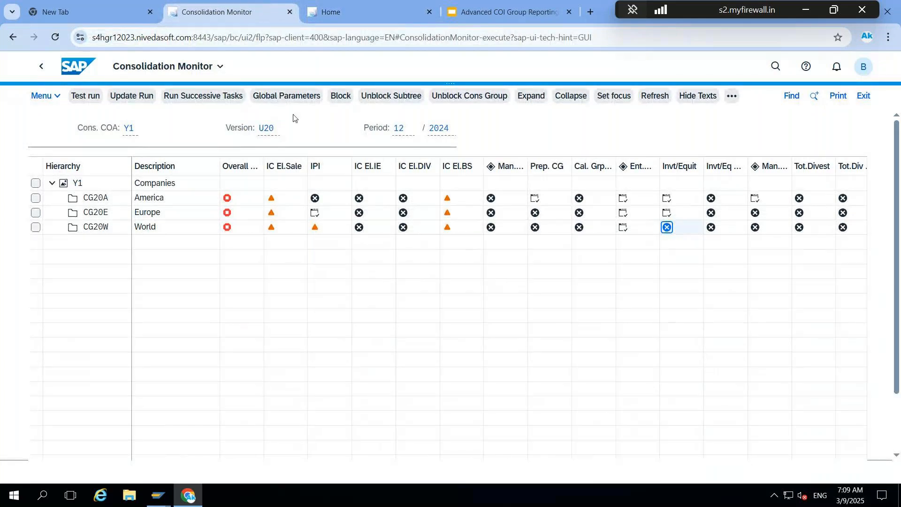
Open the Consolidation Monitor's global parameters, and switch to the Advanced COI Group Reporting presentation in Google Slides in full screen
{"action": "left_click", "coordinate": [301, 96]}
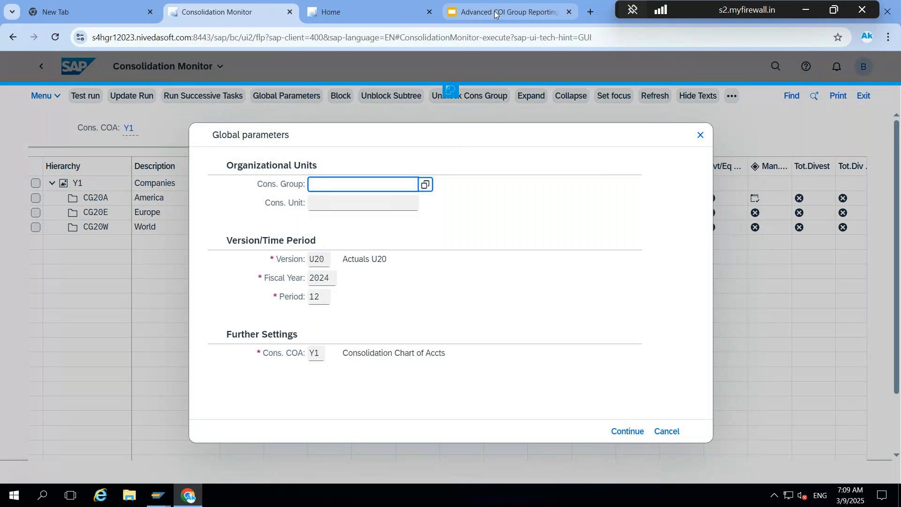
{"action": "left_click", "coordinate": [495, 13]}
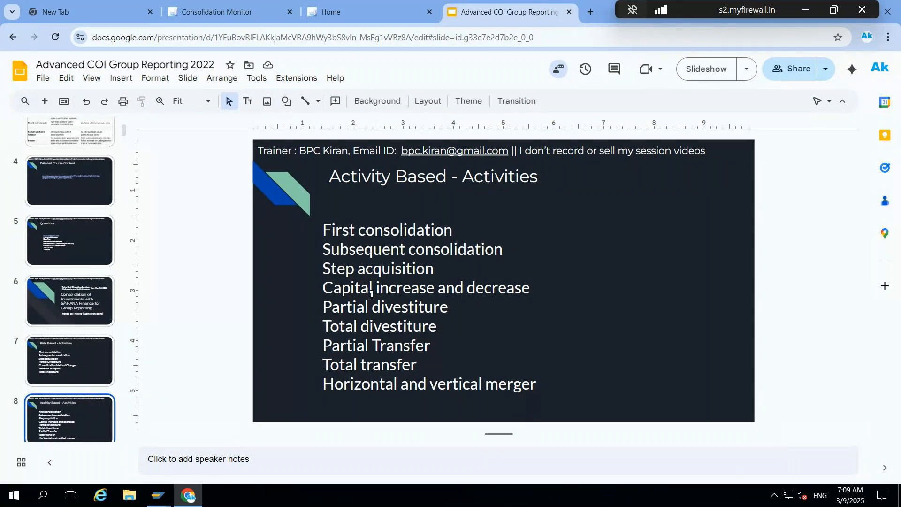
{"action": "key", "text": "F11"}
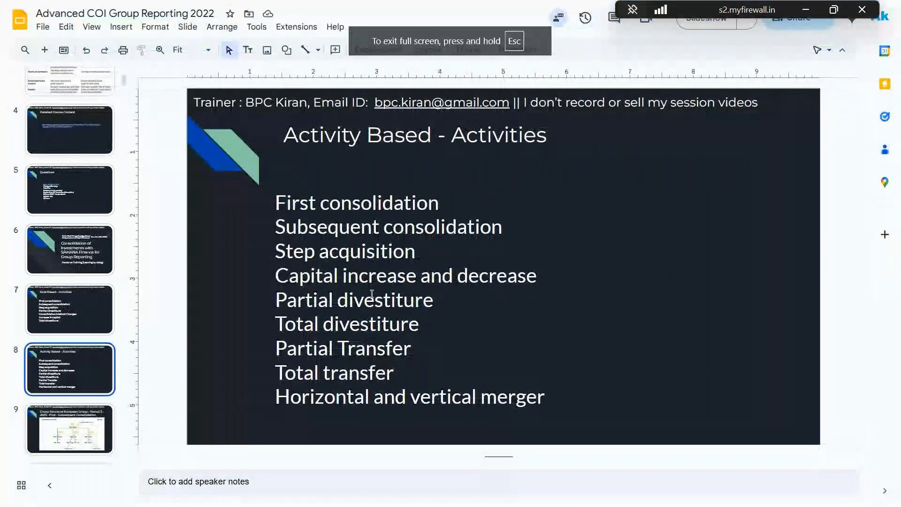